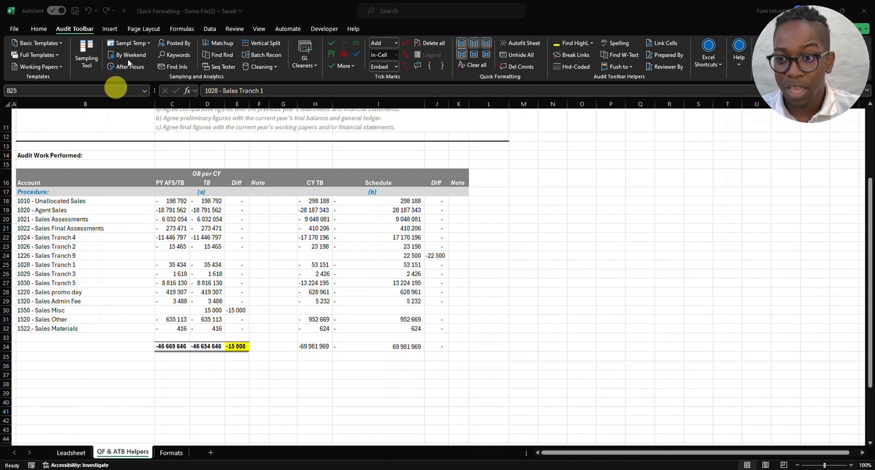
# Step: Apply quick format 1 (the reference format) to the working paper reference placeholder in L1 of the QF & ATB Helpers sheet
pyautogui.click(76, 33)
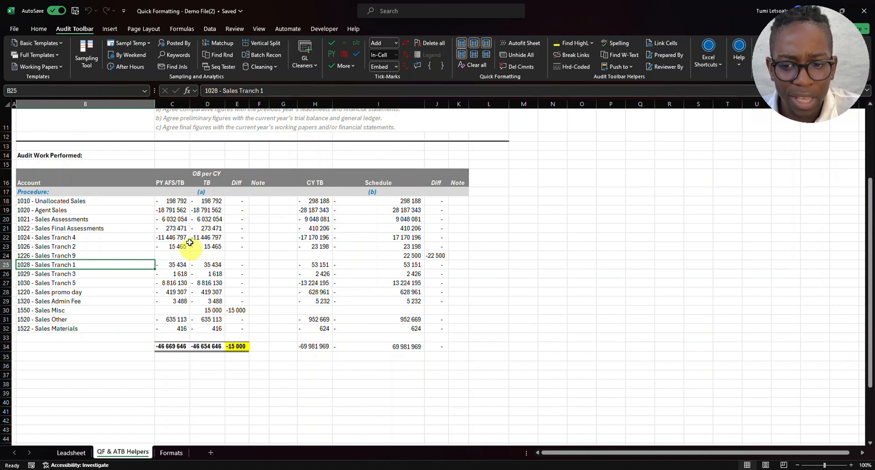
pyautogui.scroll(4, 424, 195)
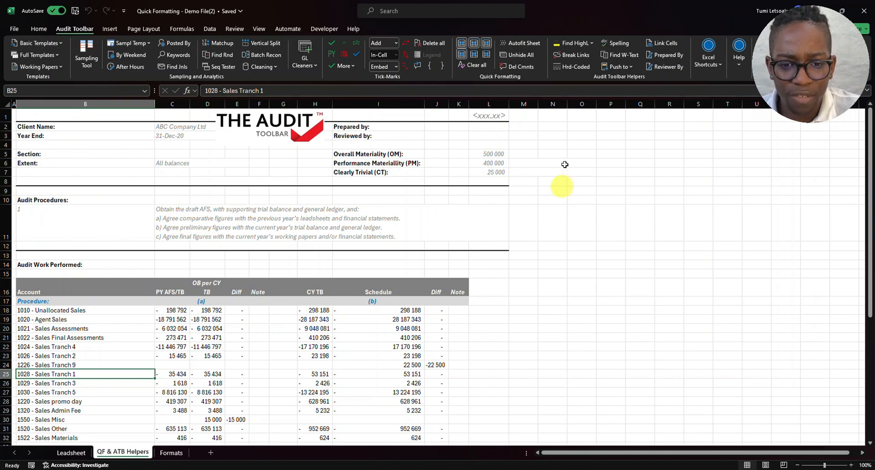
pyautogui.click(490, 113)
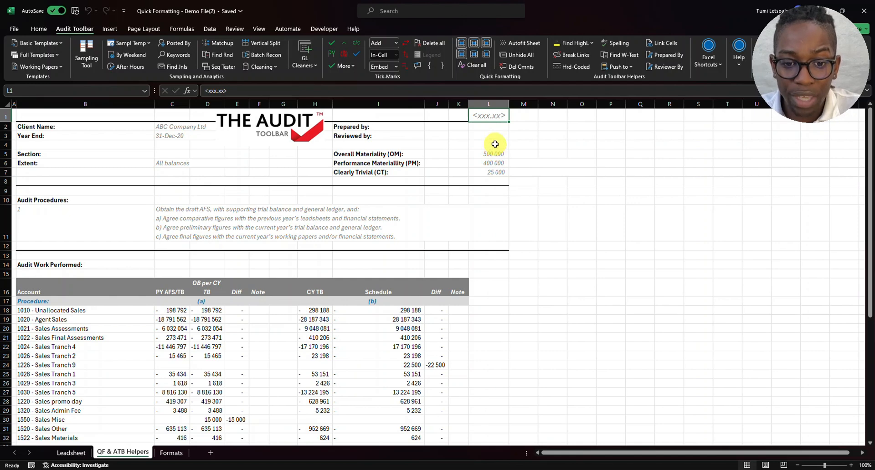
pyautogui.click(461, 46)
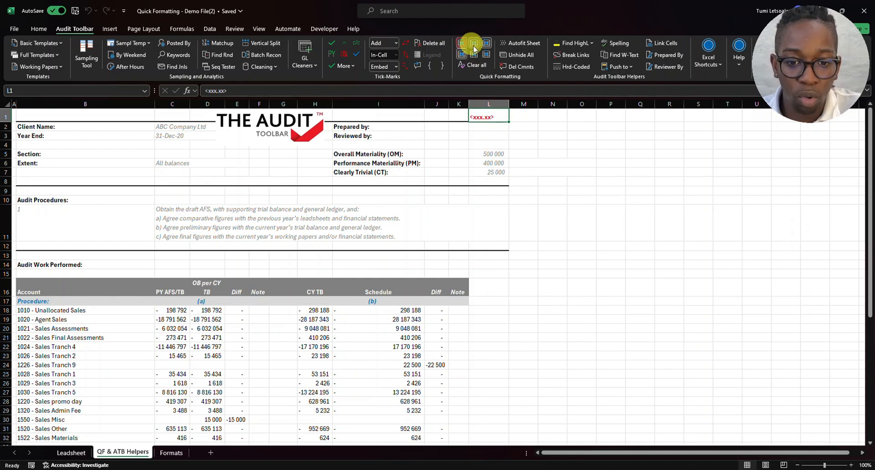
pyautogui.click(523, 139)
pyautogui.click(492, 116)
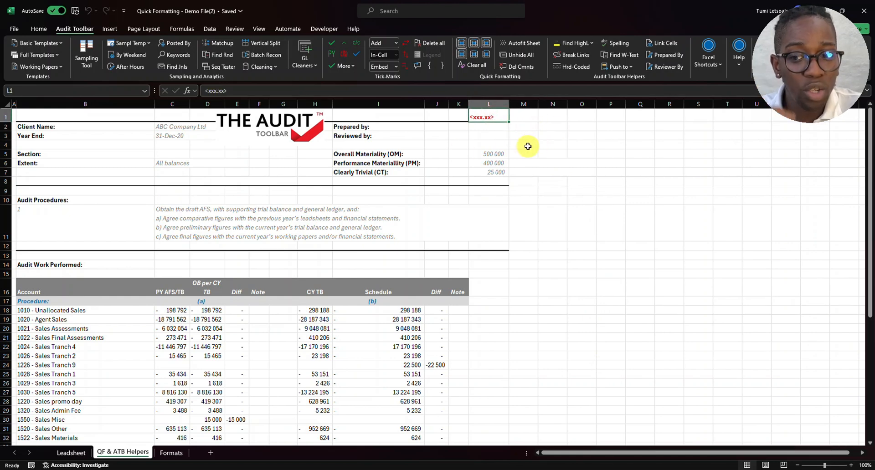
# Step: Set the font size of the reference placeholder in L1 to 16
pyautogui.click(42, 29)
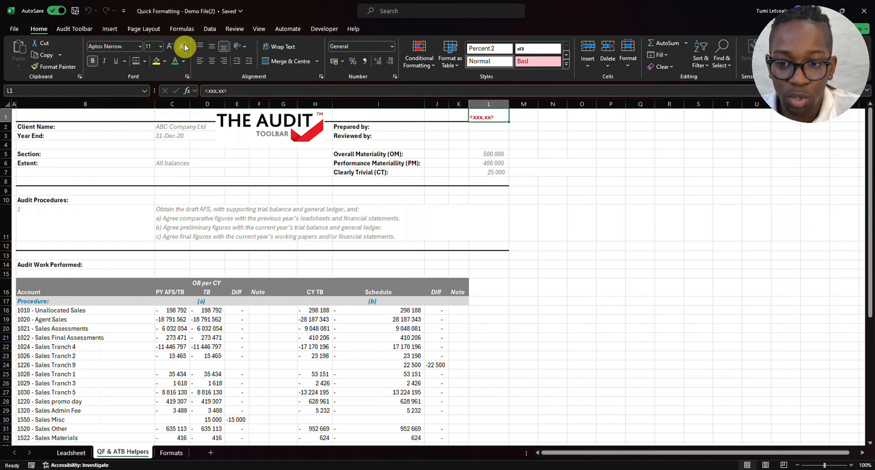
pyautogui.click(159, 47)
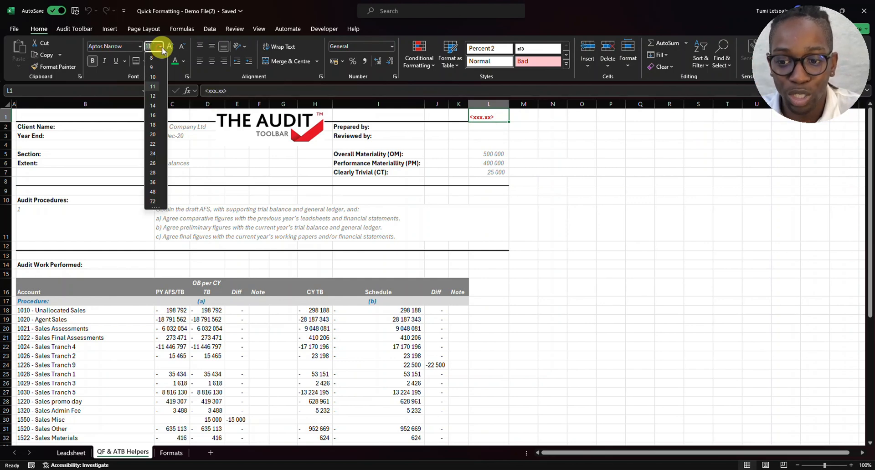
pyautogui.click(157, 116)
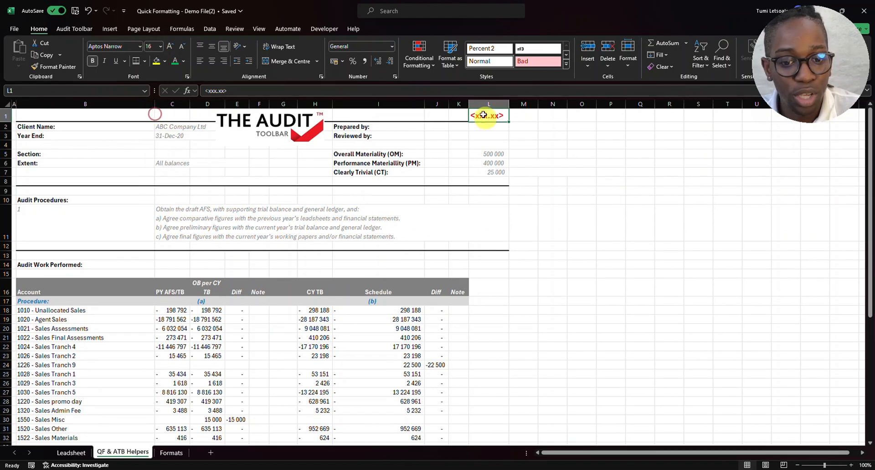
pyautogui.click(507, 144)
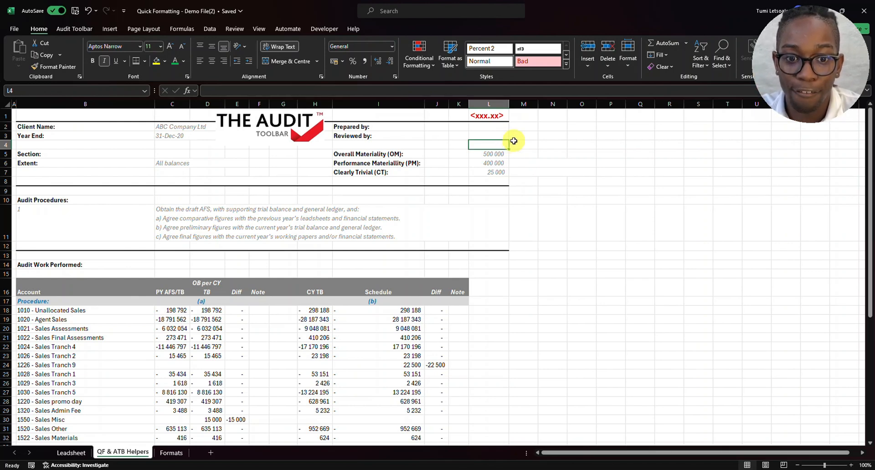
# Step: Apply quick format 2 to both the Sales Misc difference in E30 and the total difference in E34
pyautogui.scroll(-3, 365, 199)
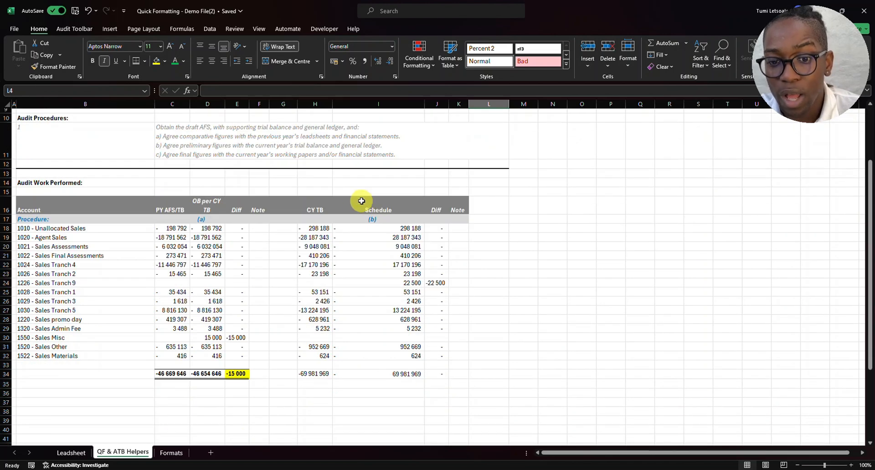
pyautogui.click(75, 28)
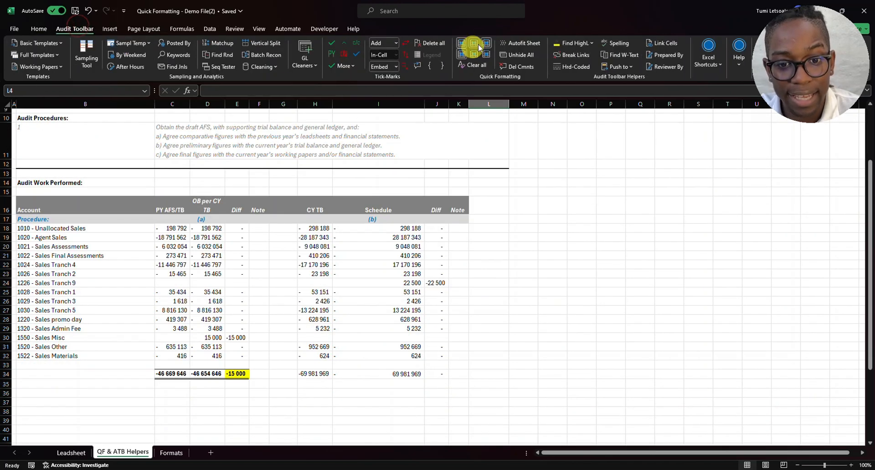
pyautogui.scroll(-2, 289, 235)
pyautogui.scroll(-1, 289, 235)
pyautogui.click(239, 255)
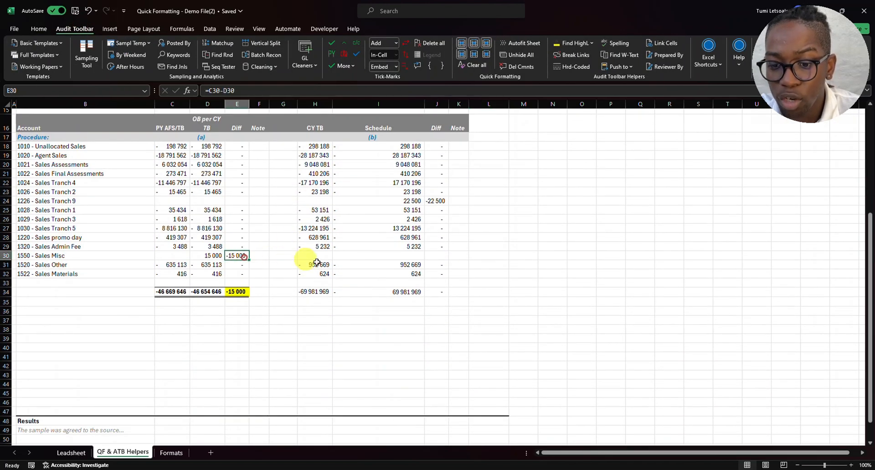
pyautogui.keyDown('ctrl'); pyautogui.click(244, 291); pyautogui.keyUp('ctrl')
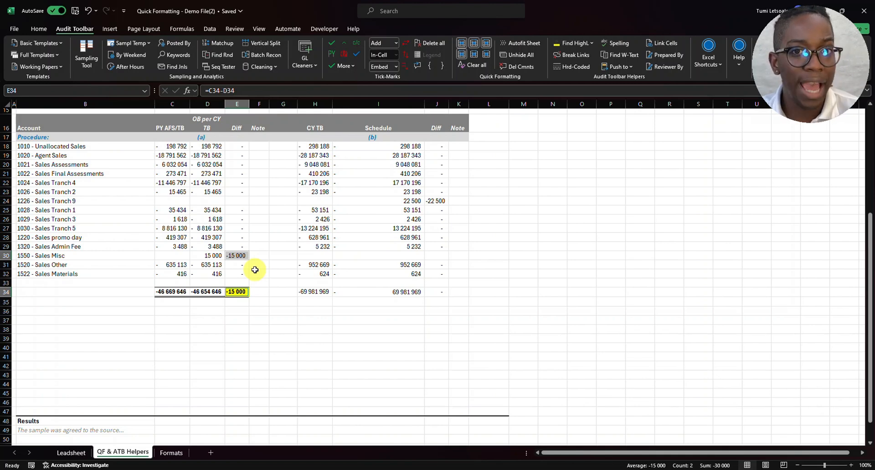
pyautogui.click(474, 42)
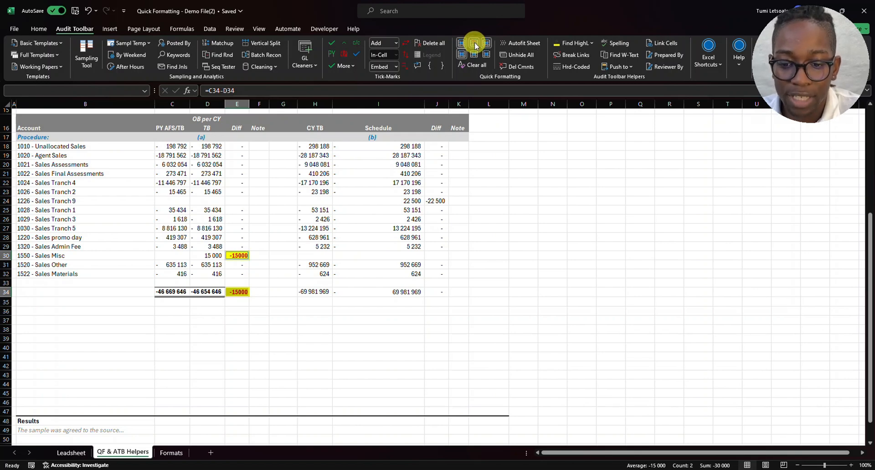
pyautogui.click(291, 265)
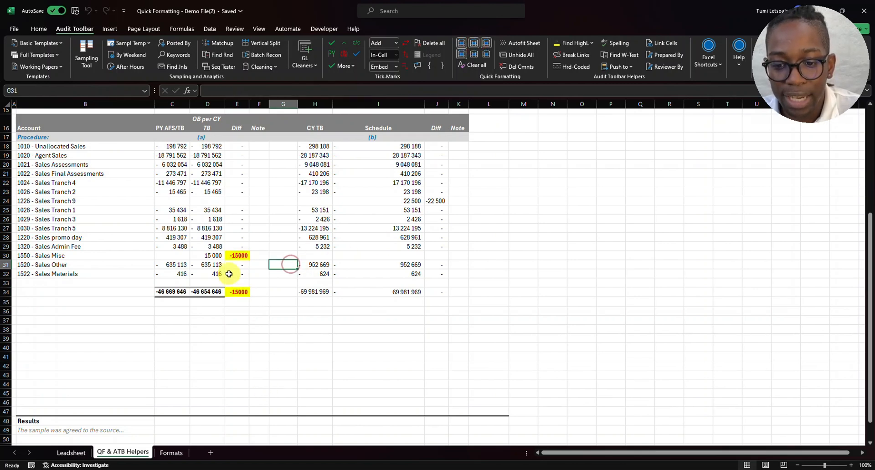
pyautogui.click(234, 256)
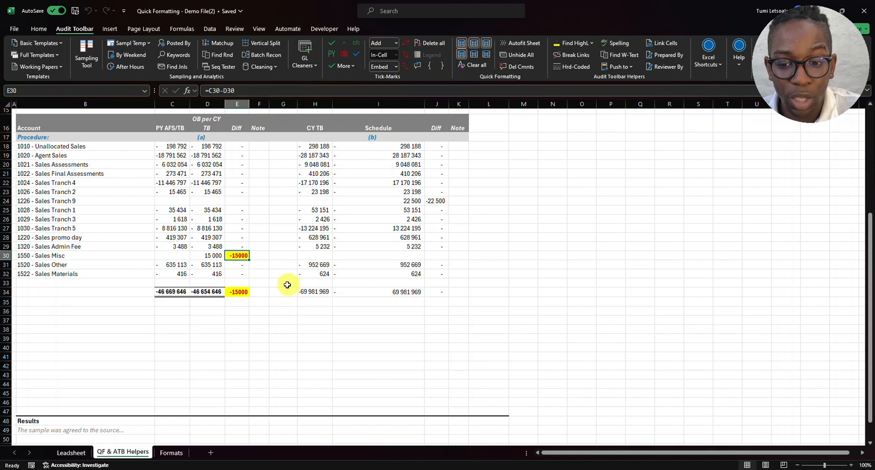
# Step: Enter the note reference N1 in F30 beside the Sales Misc difference and apply quick format 3 (the notes format)
pyautogui.click(259, 256)
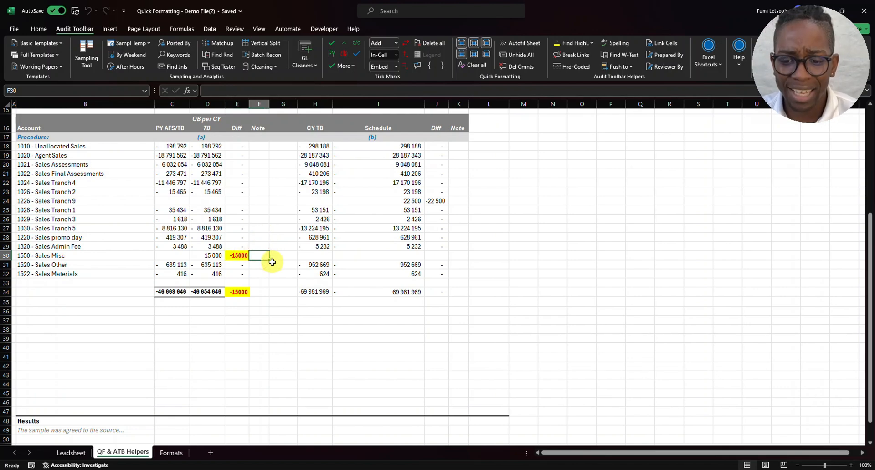
pyautogui.write('Note')
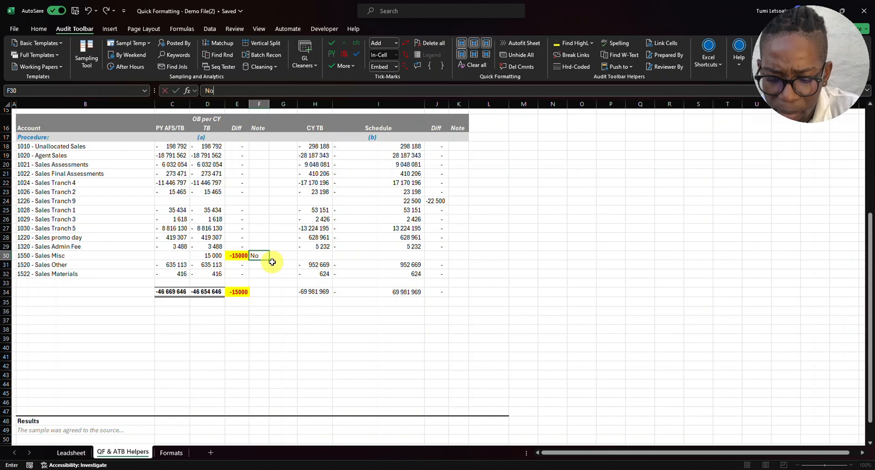
pyautogui.press('BackSpace')
pyautogui.press('BackSpace')
pyautogui.press('BackSpace')
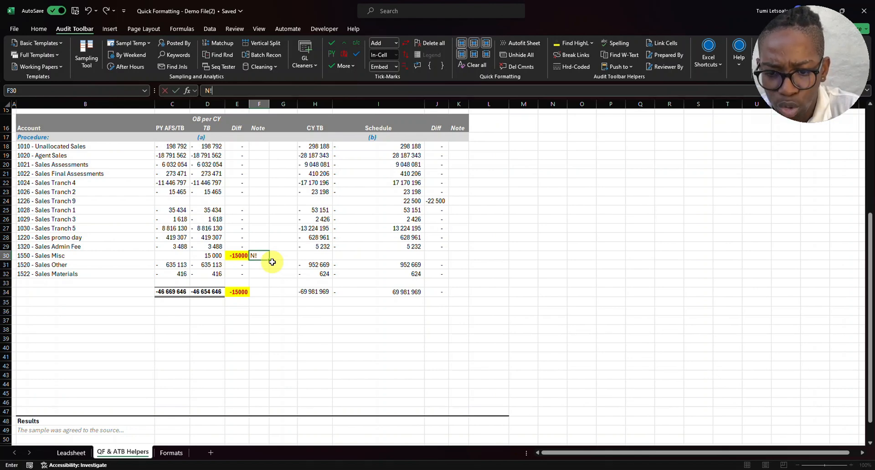
pyautogui.write('!')
pyautogui.press('BackSpace')
pyautogui.write('1')
pyautogui.press('Return')
pyautogui.press('Up')
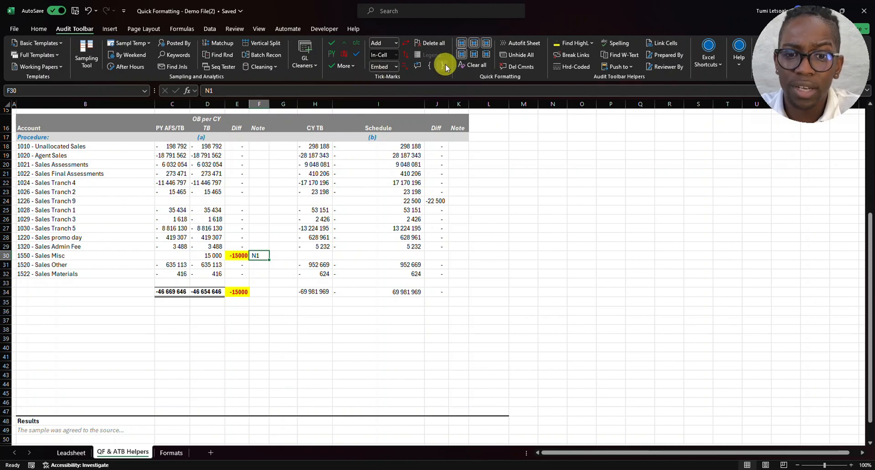
pyautogui.click(485, 44)
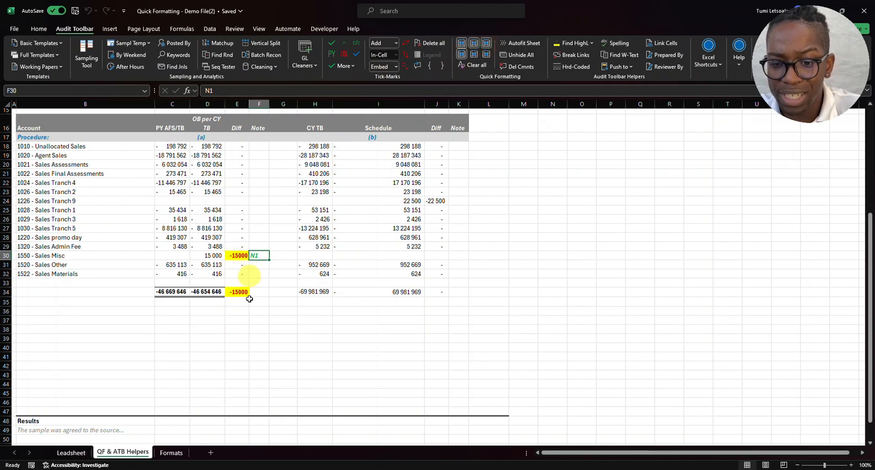
pyautogui.click(262, 274)
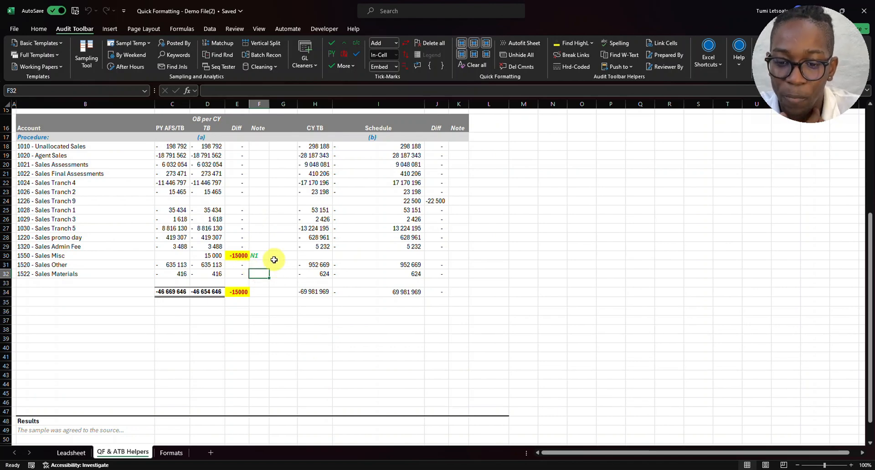
# Step: Apply quick format 4 (the totals format) to the CY TB and Schedule totals in H34:I34
pyautogui.moveTo(161, 294); pyautogui.dragTo(228, 293)
pyautogui.click(212, 293)
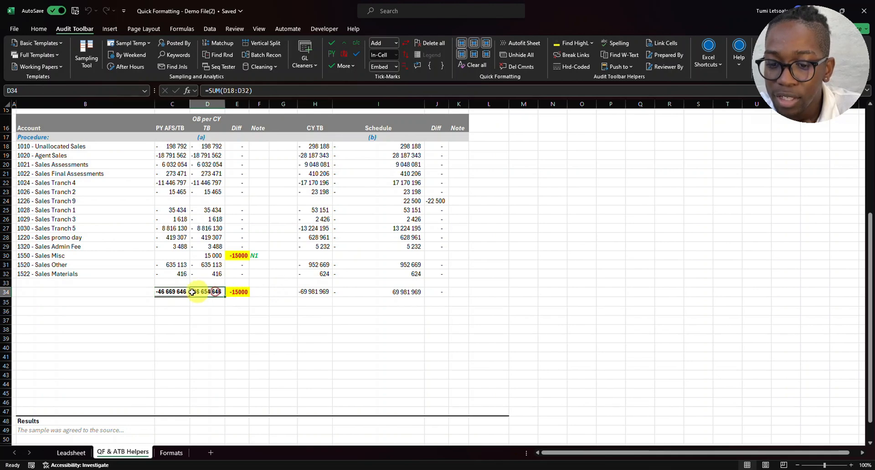
pyautogui.moveTo(174, 293); pyautogui.dragTo(205, 294)
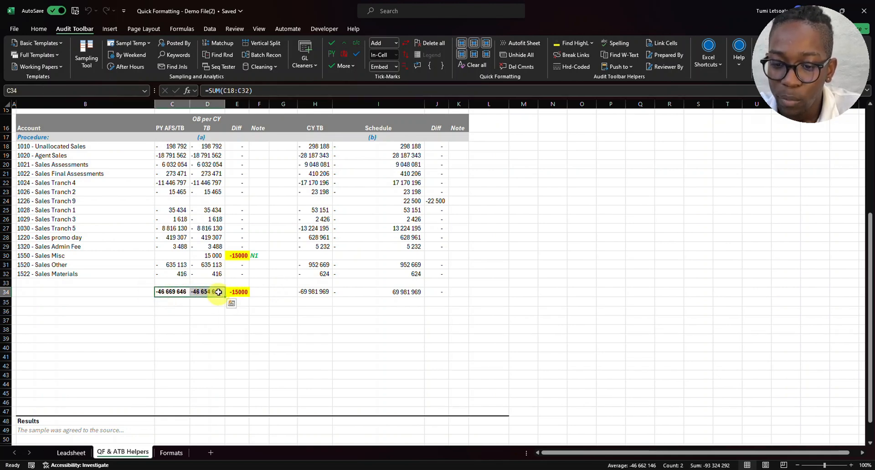
pyautogui.click(202, 312)
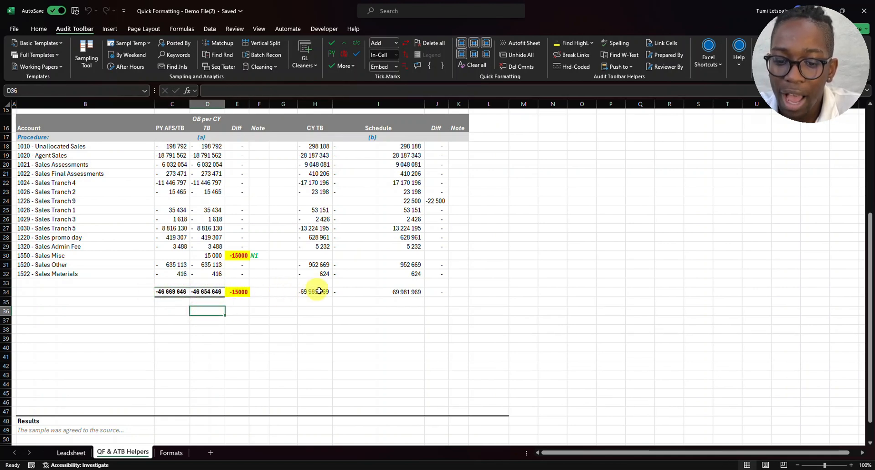
pyautogui.moveTo(310, 292); pyautogui.dragTo(373, 293)
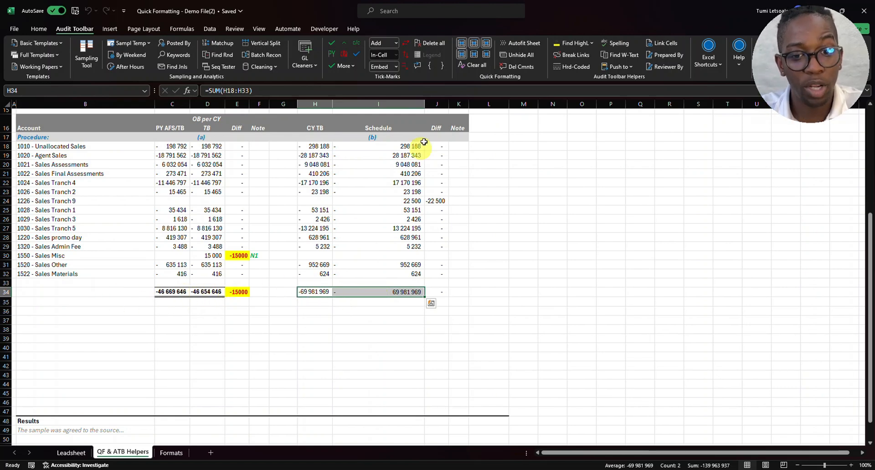
pyautogui.click(462, 55)
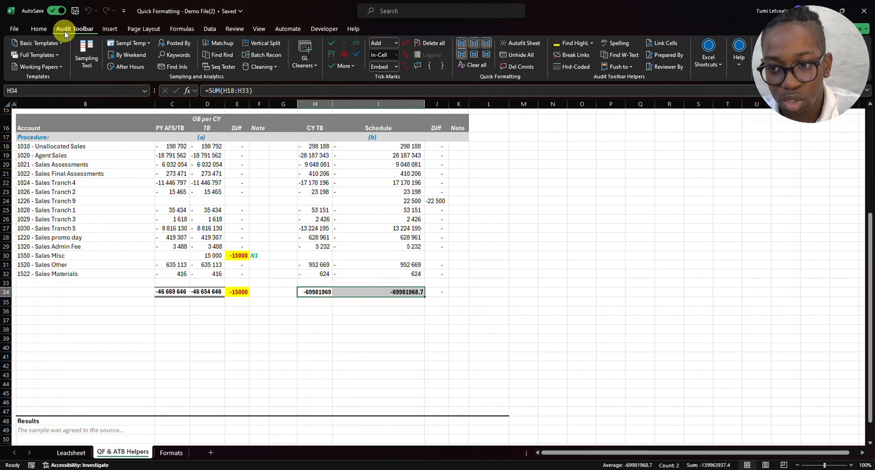
# Step: Format the totals in H34:I34 with the comma style and no decimal places
pyautogui.click(39, 28)
pyautogui.click(364, 63)
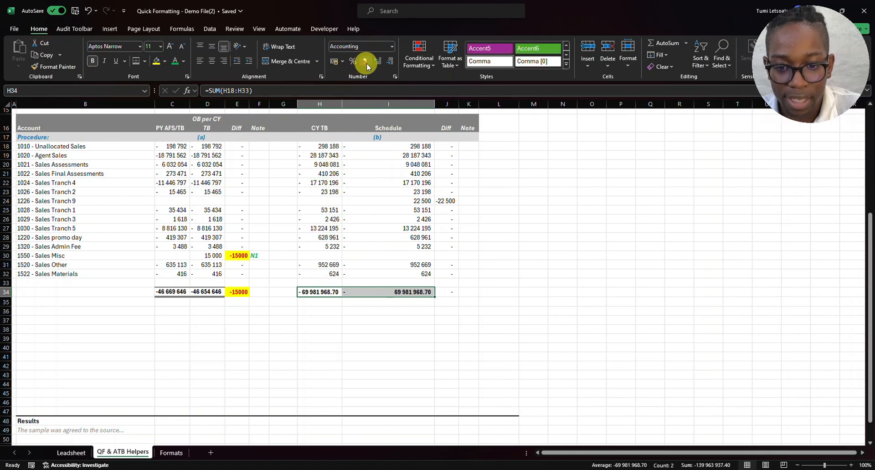
pyautogui.click(390, 61)
pyautogui.click(390, 61)
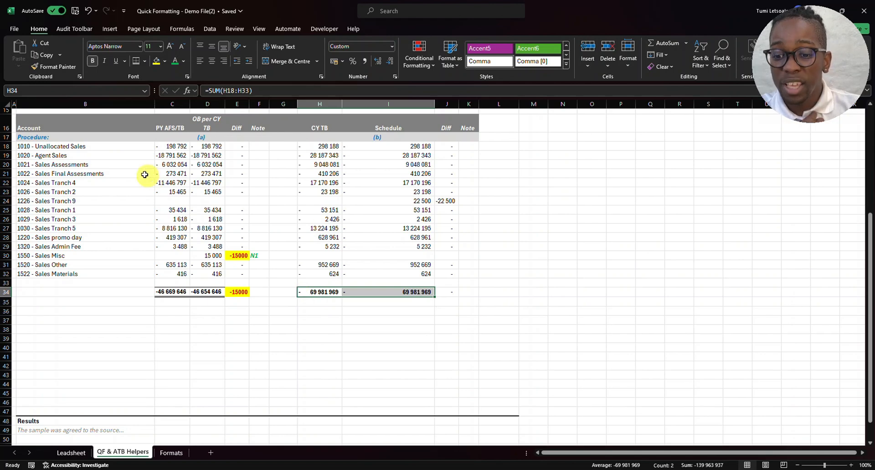
# Step: Open the Formats sheet and autofit column B to the sample format names
pyautogui.click(76, 28)
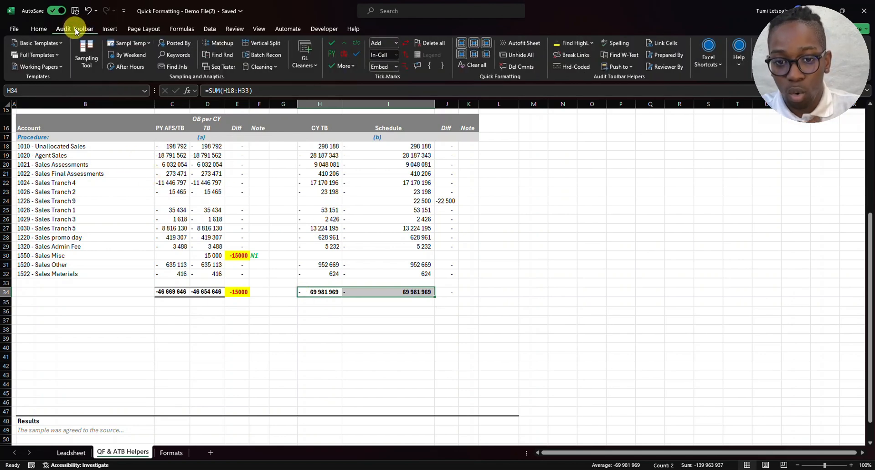
pyautogui.click(480, 68)
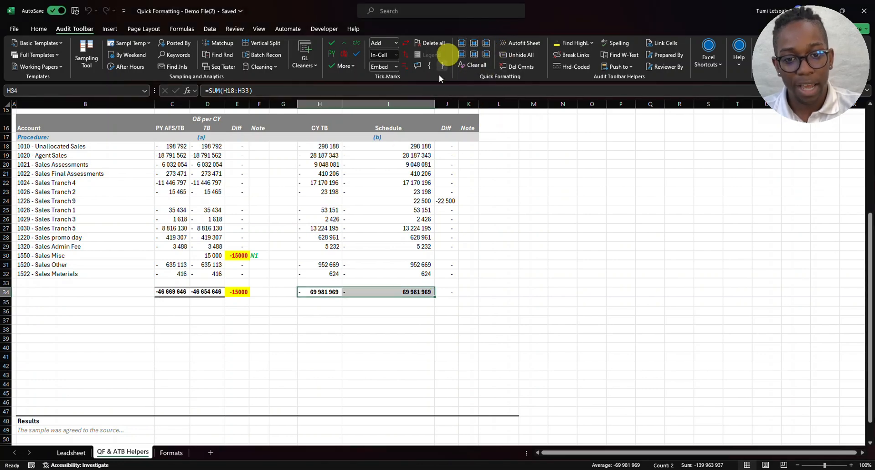
pyautogui.click(168, 456)
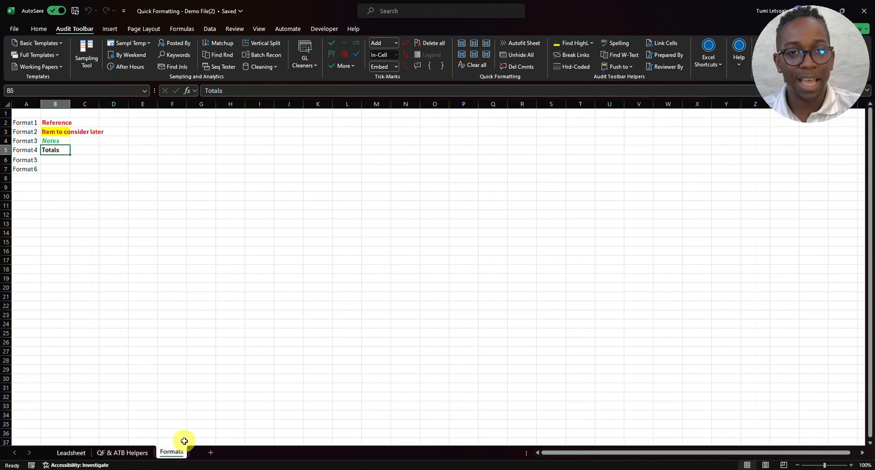
pyautogui.doubleClick(70, 105)
pyautogui.click(81, 178)
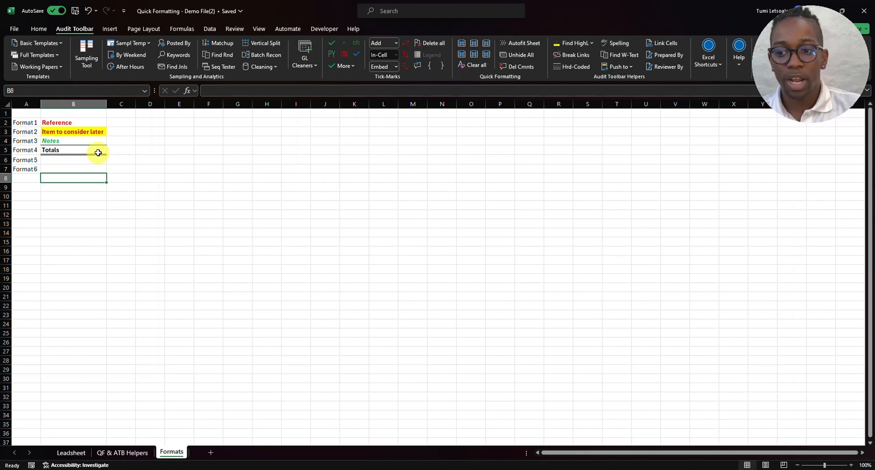
# Step: Check the Reference sample in B2, and return to the header of the QF & ATB Helpers sheet
pyautogui.click(71, 123)
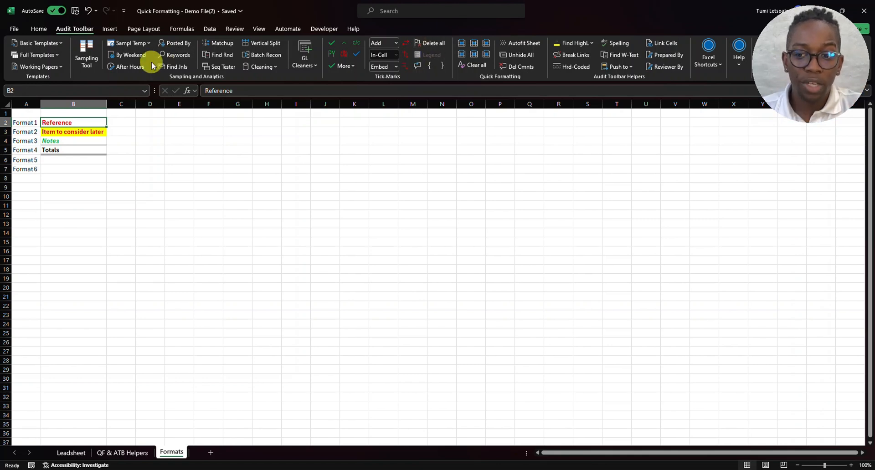
pyautogui.click(120, 453)
pyautogui.scroll(1, 425, 216)
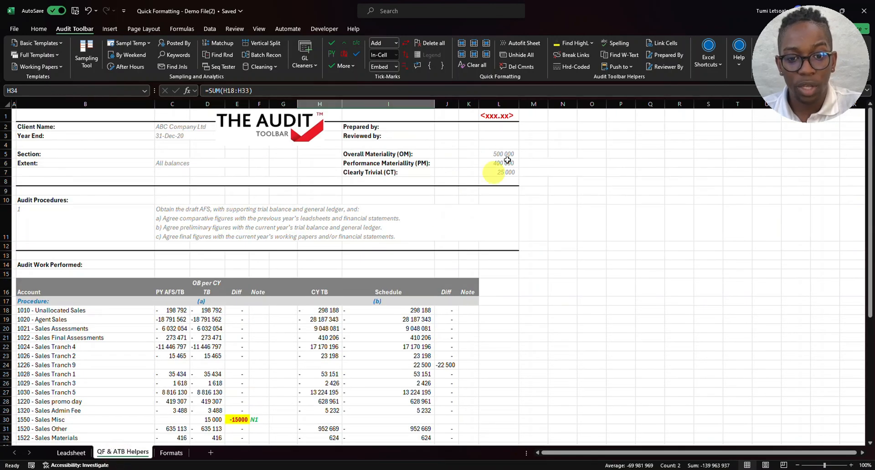
# Step: Check the font size of the reference in L1 and set the Reference sample in B2 of the Formats sheet to size 16
pyautogui.click(506, 117)
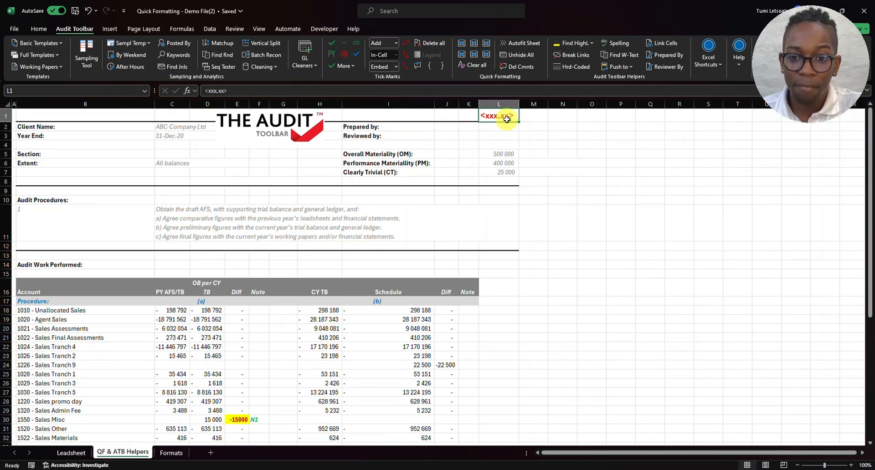
pyautogui.click(47, 27)
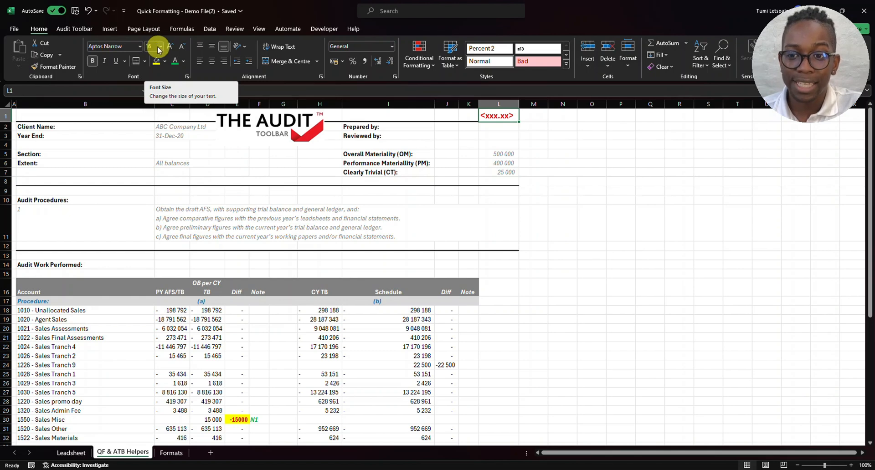
pyautogui.click(171, 452)
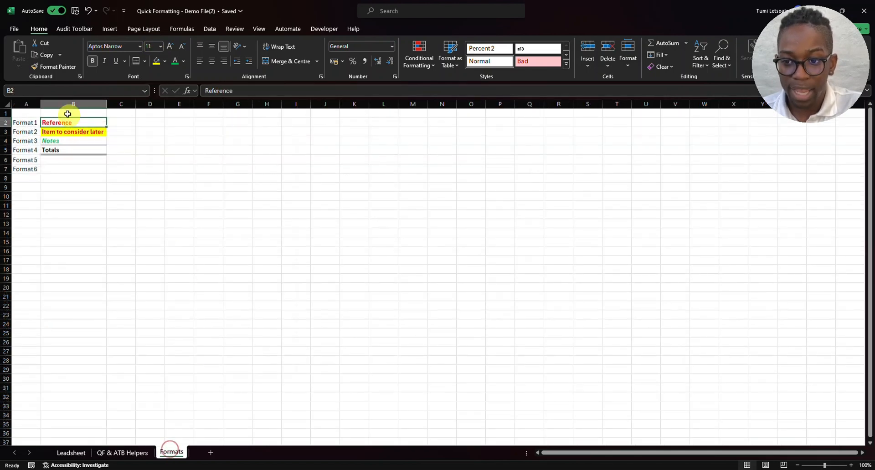
pyautogui.click(161, 47)
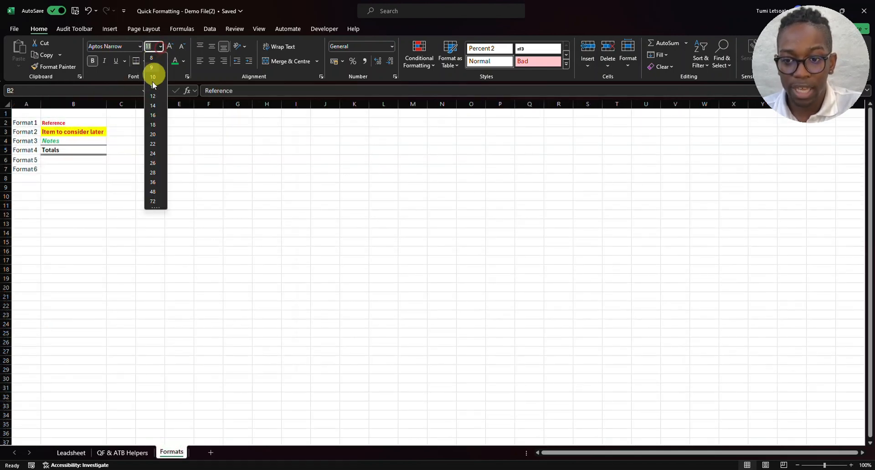
pyautogui.click(153, 117)
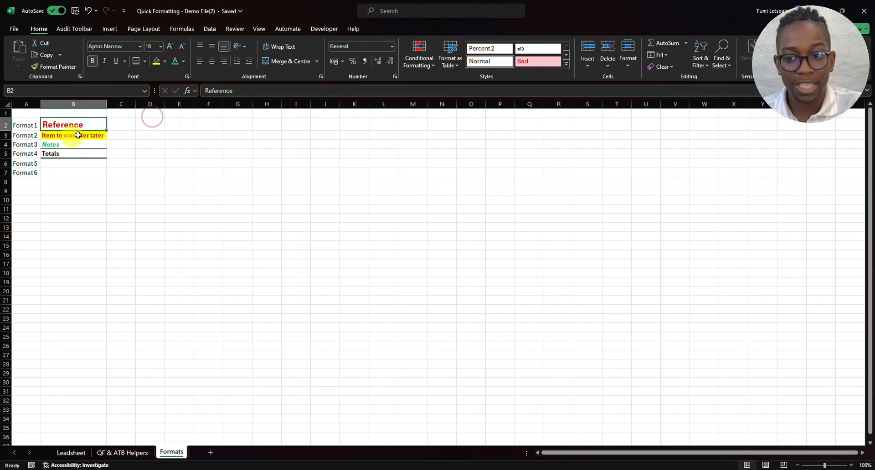
# Step: Save the formatting of the Reference sample in B2 as quick format 1
pyautogui.click(75, 29)
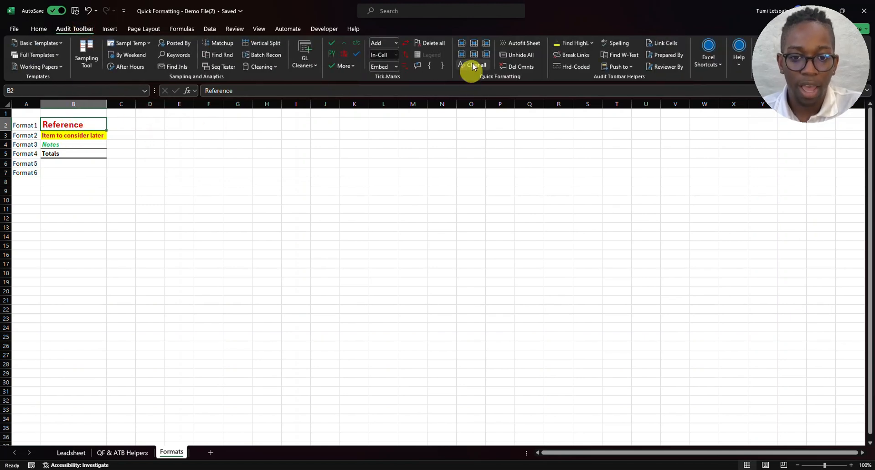
pyautogui.click(460, 42)
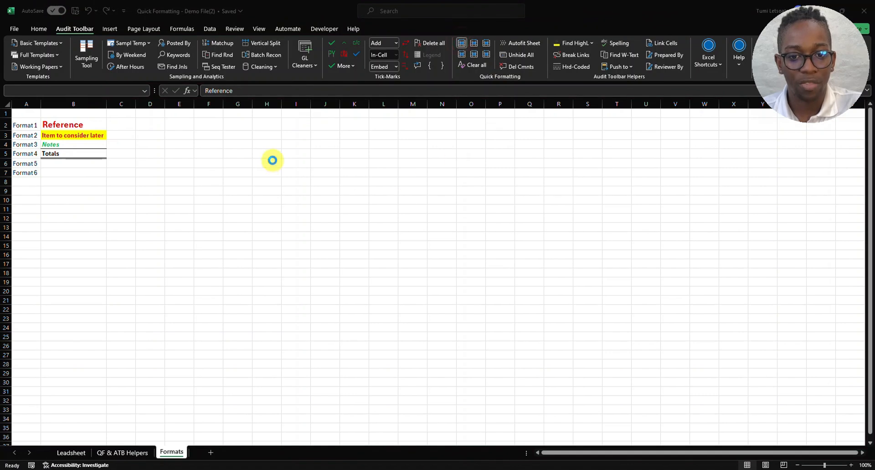
pyautogui.click(163, 125)
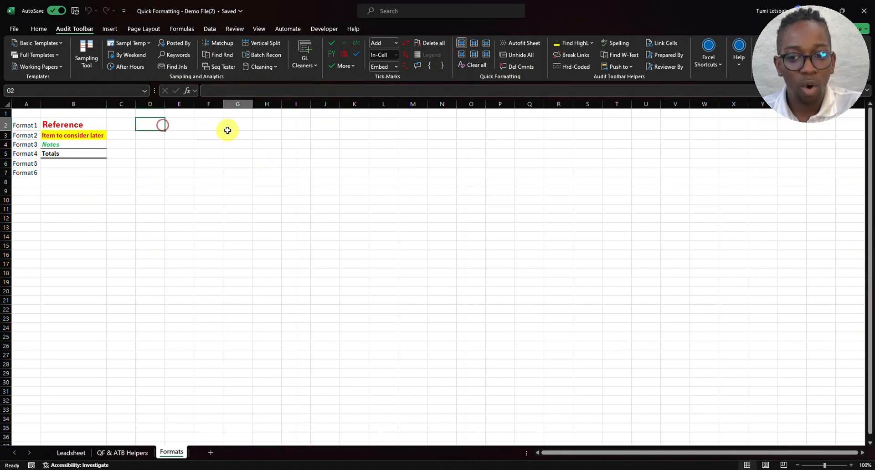
pyautogui.click(228, 131)
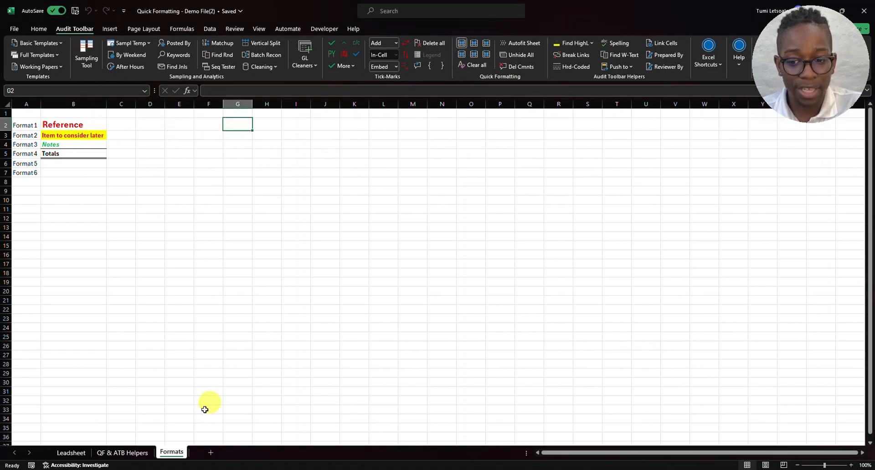
# Step: Reset the reference in L1 of the QF & ATB Helpers sheet to plain formatting by copying the format of K1 onto it
pyautogui.click(142, 453)
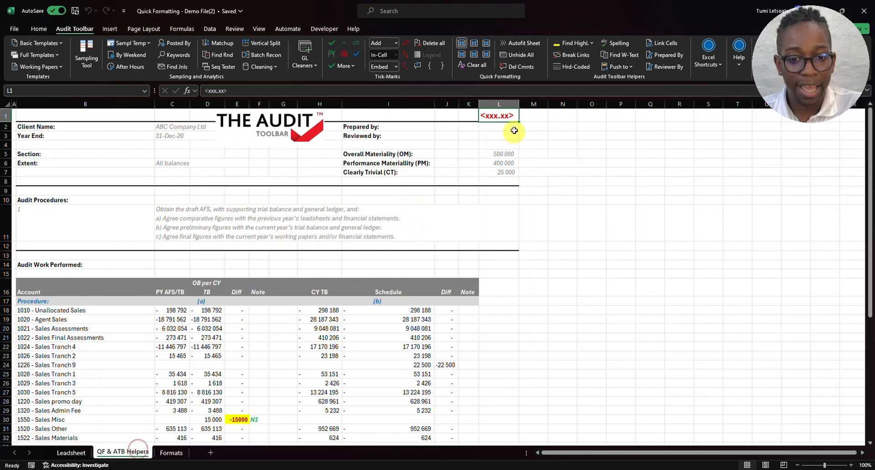
pyautogui.click(527, 125)
pyautogui.click(503, 118)
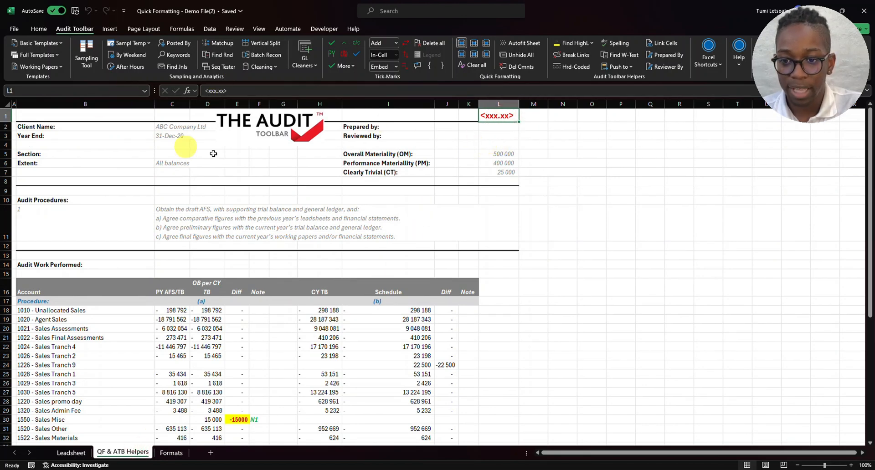
pyautogui.click(471, 117)
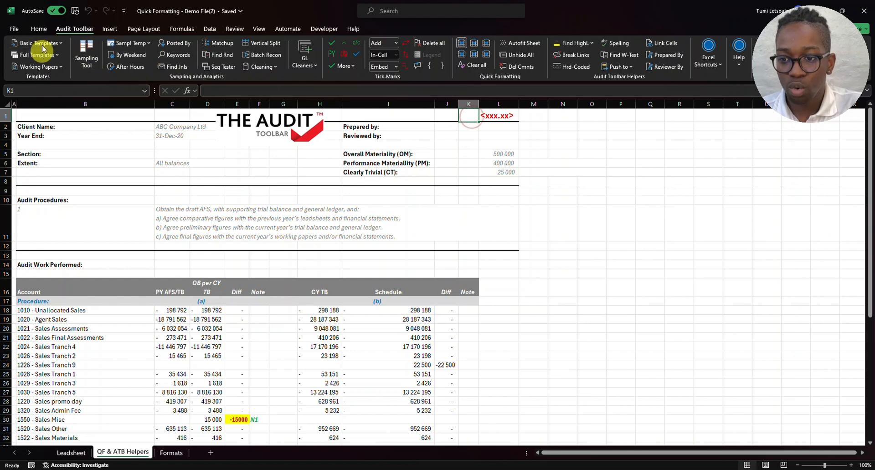
pyautogui.click(39, 29)
pyautogui.click(46, 67)
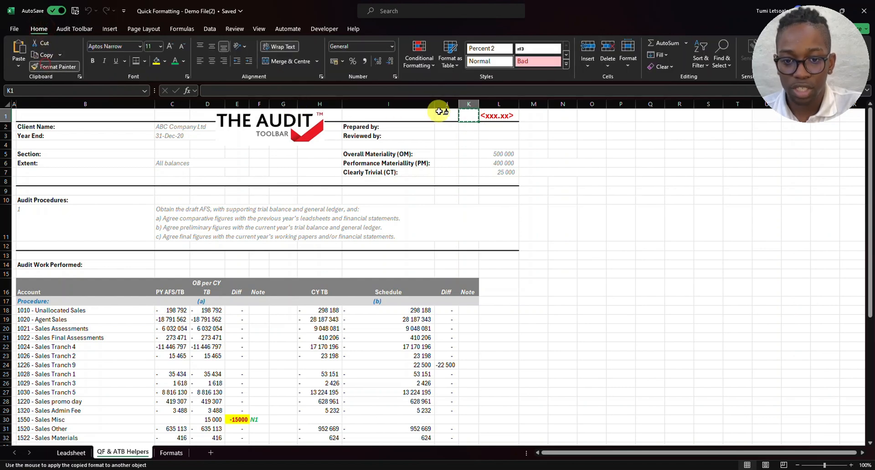
pyautogui.click(498, 117)
pyautogui.click(526, 146)
pyautogui.click(561, 155)
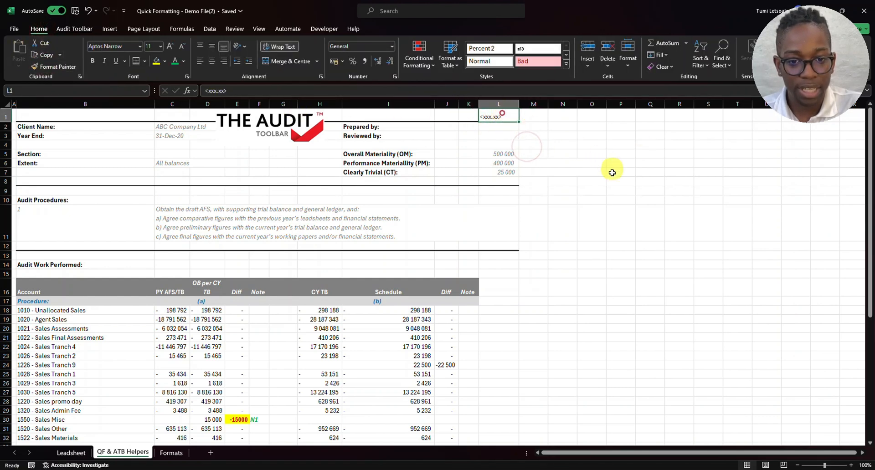
# Step: Apply quick format 1 to the <xxx.xx> reference in L1
pyautogui.click(508, 117)
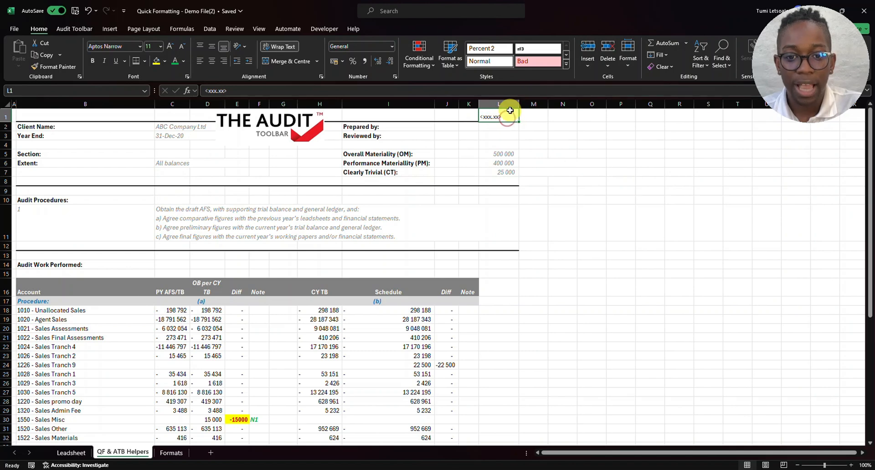
pyautogui.click(86, 30)
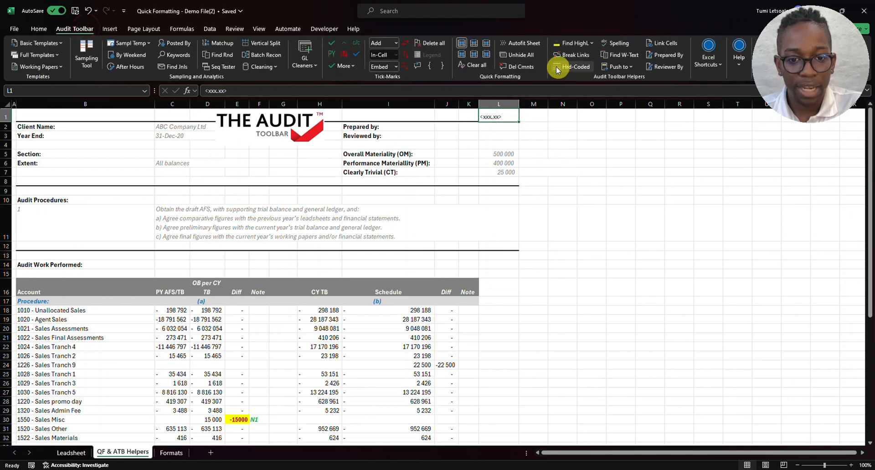
pyautogui.click(463, 43)
pyautogui.click(540, 143)
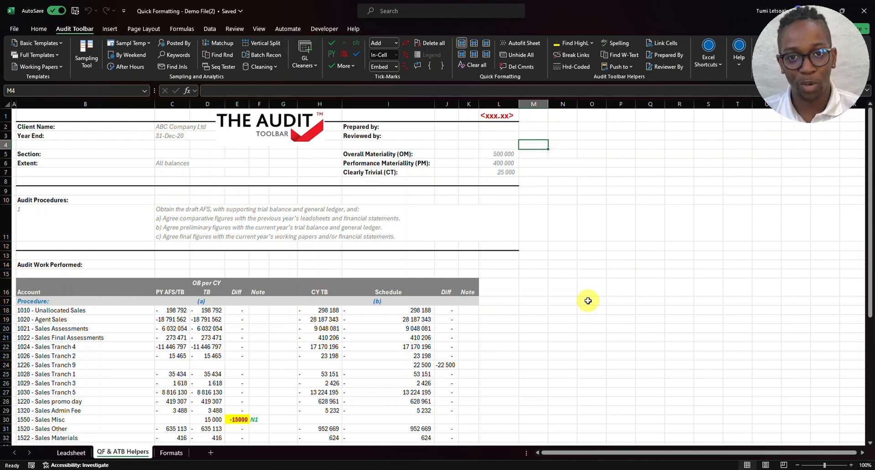
# Step: Save the formatting of the "Item to consider later" sample in B3 of the Formats sheet as quick format 2
pyautogui.click(170, 452)
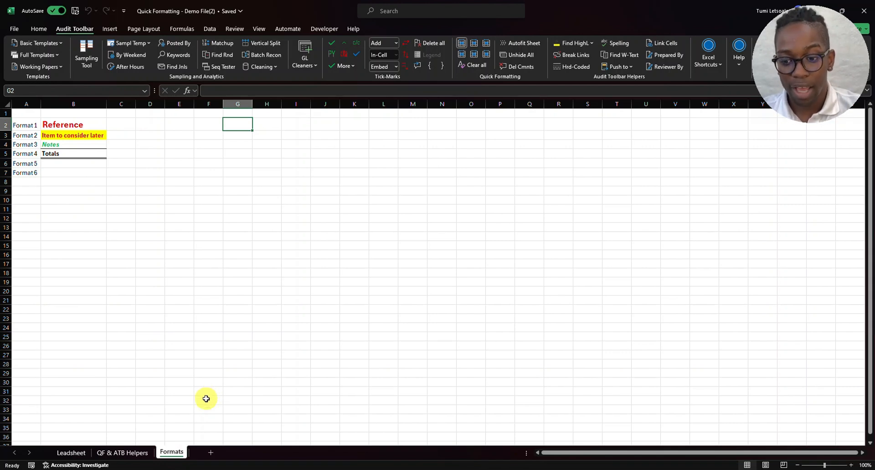
pyautogui.click(77, 136)
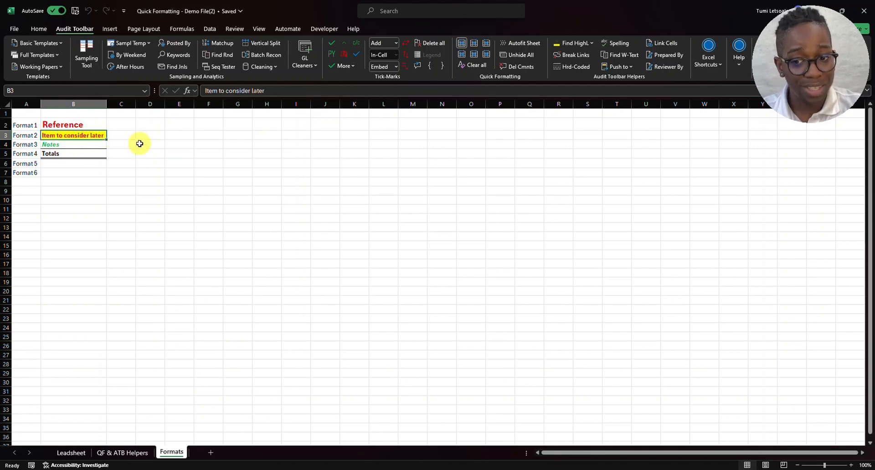
pyautogui.click(474, 48)
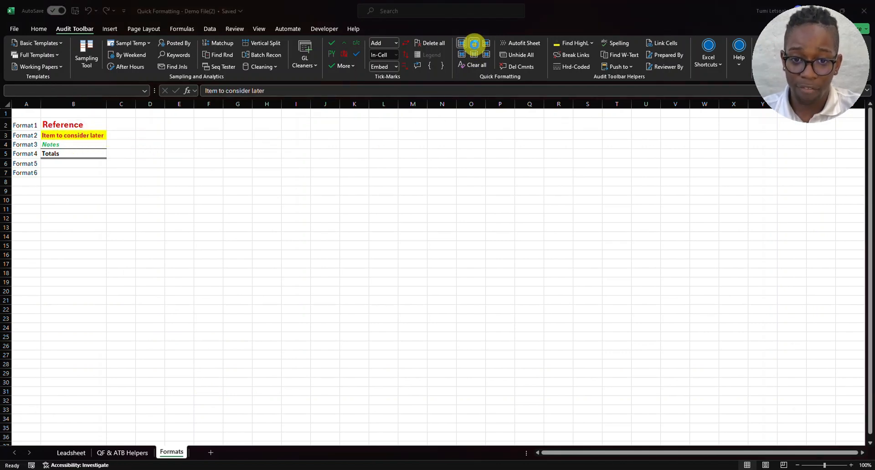
# Step: Centre the Notes sample in B4 and save its formatting as quick format 3
pyautogui.click(57, 145)
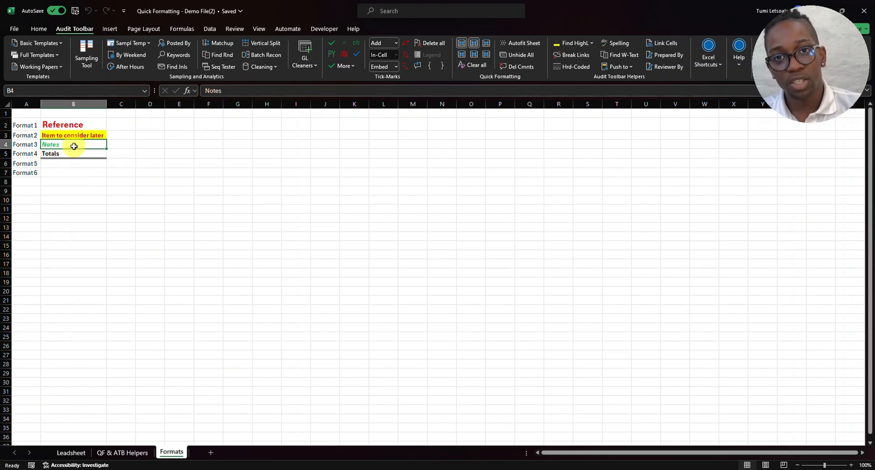
pyautogui.click(38, 29)
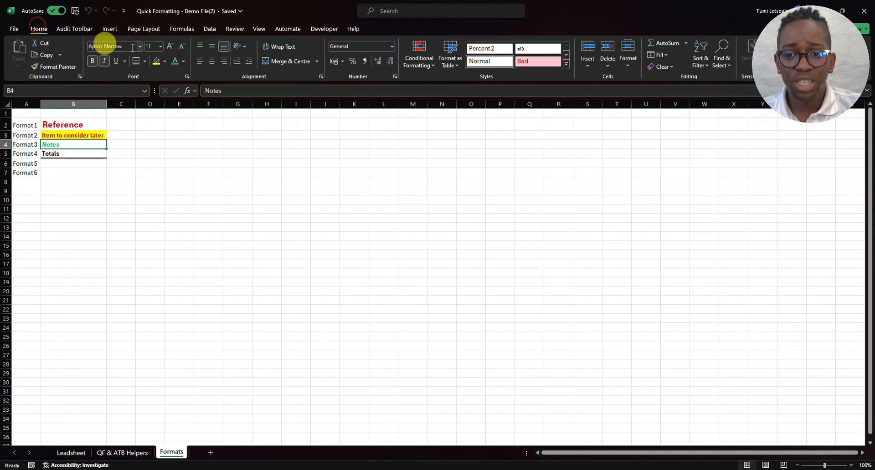
pyautogui.click(211, 65)
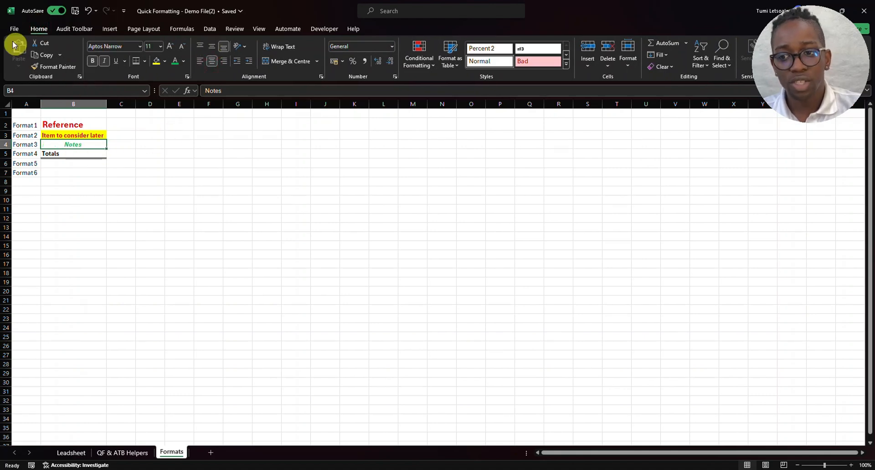
pyautogui.click(66, 31)
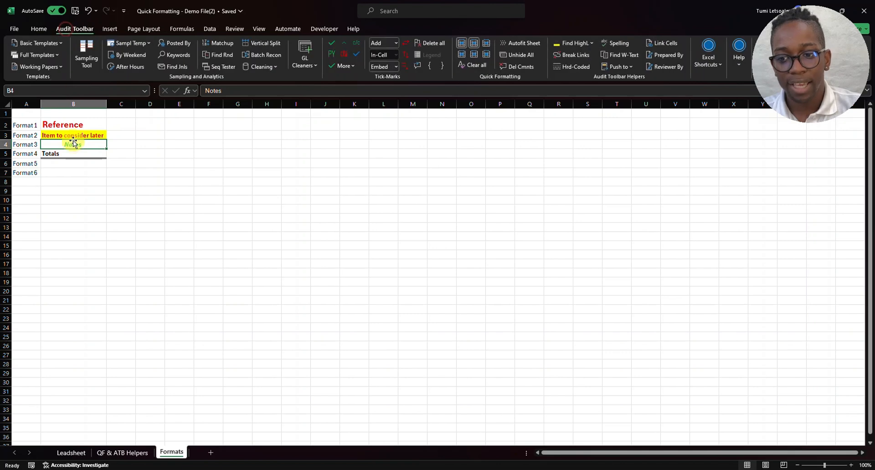
pyautogui.click(472, 65)
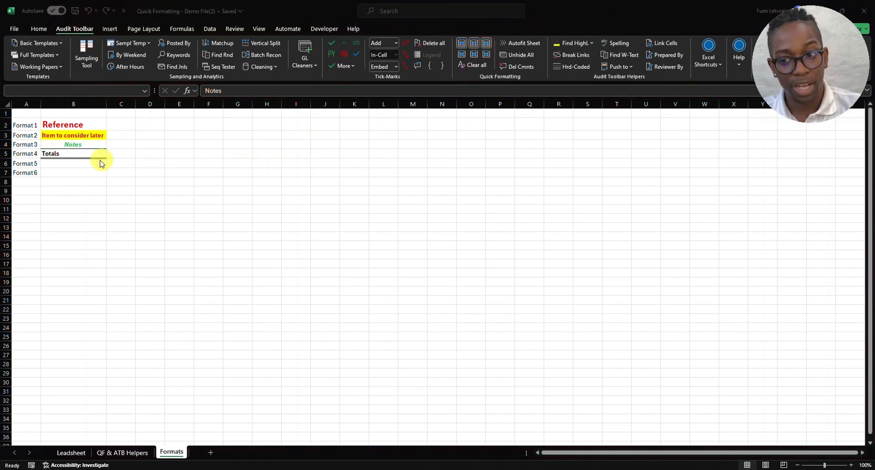
# Step: Replace the Totals sample text in B5 with the number 11551505
pyautogui.click(86, 155)
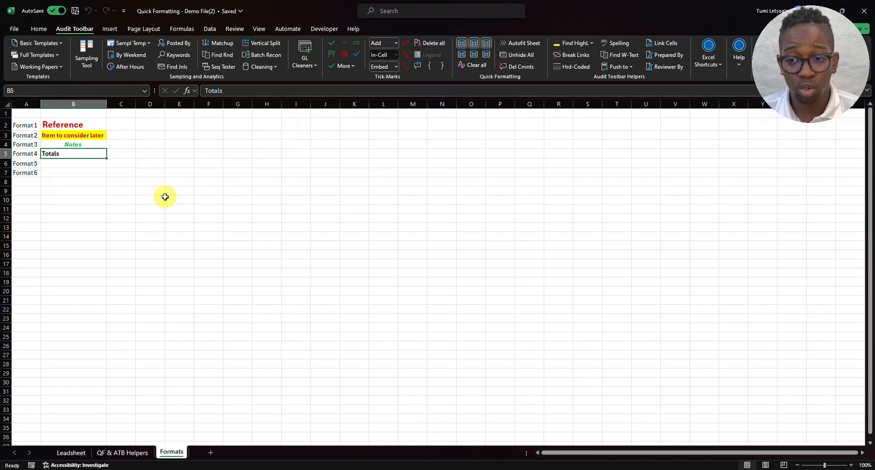
pyautogui.write('11551505')
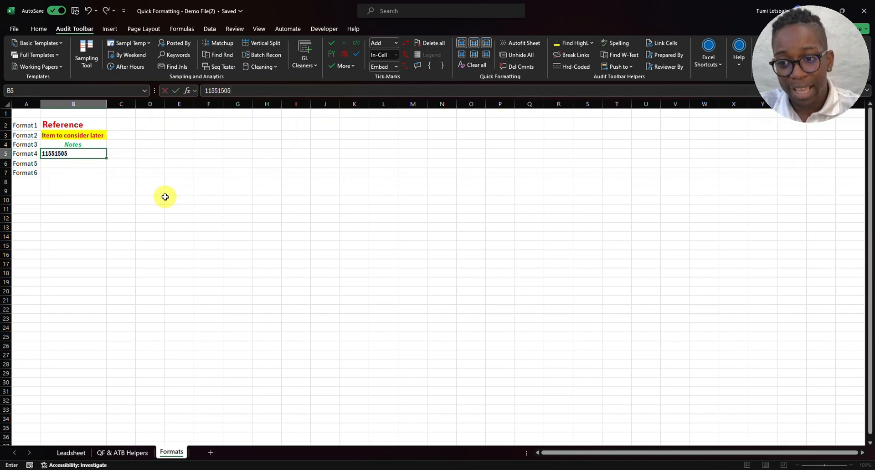
pyautogui.press('Return')
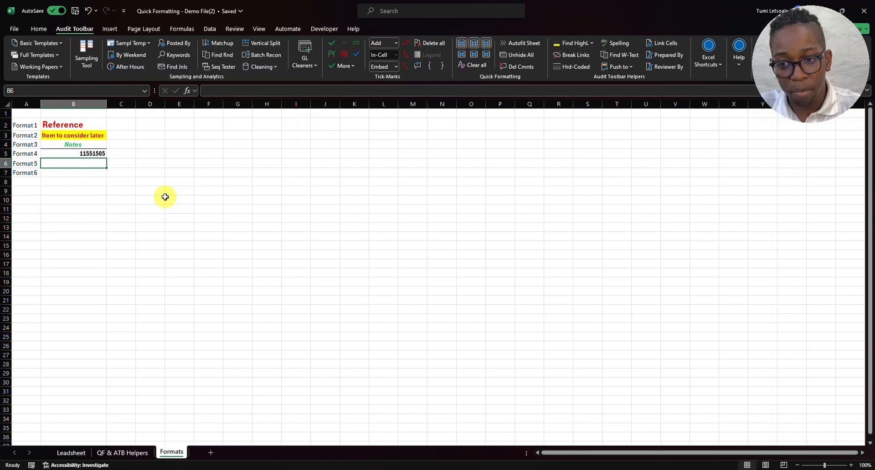
pyautogui.press('Up')
pyautogui.press('Up')
pyautogui.press('Down')
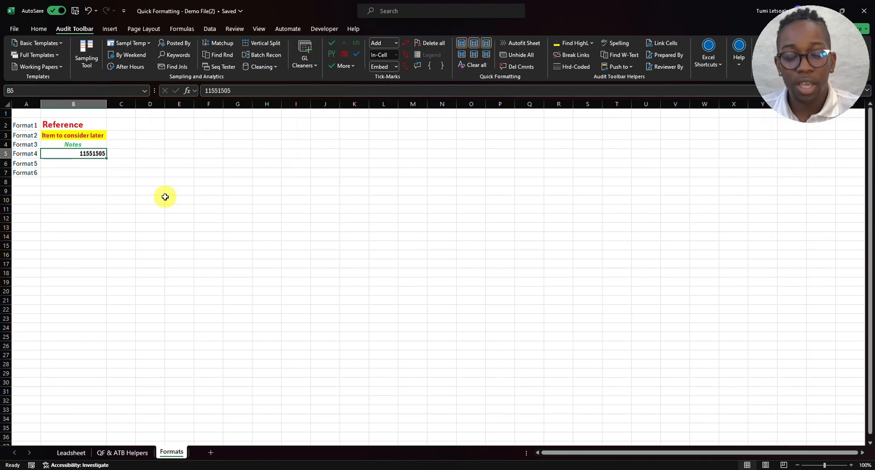
# Step: Format the number in B5 with the comma style and no decimal places
pyautogui.click(41, 28)
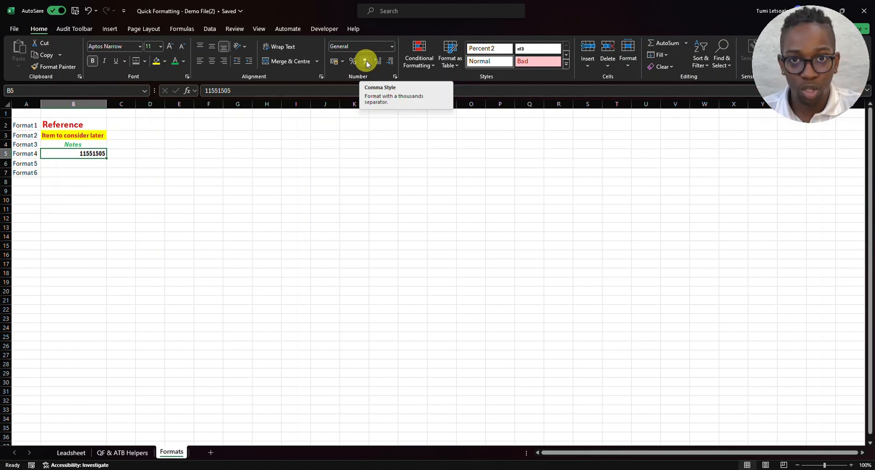
pyautogui.click(366, 61)
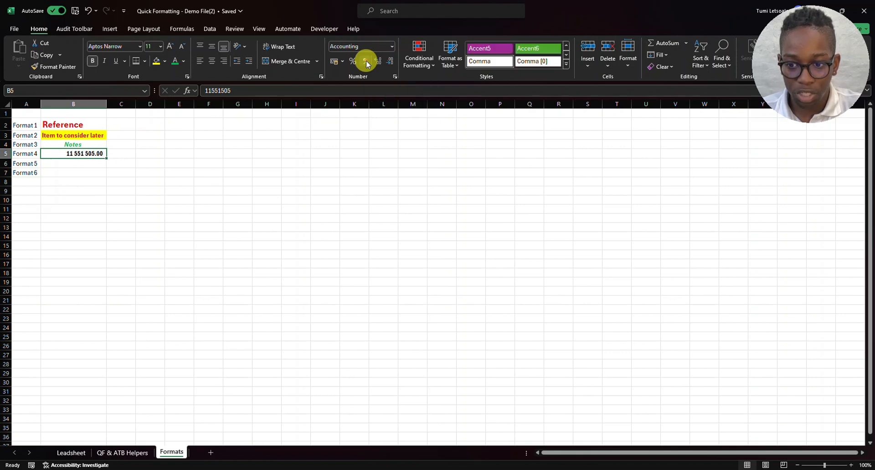
pyautogui.click(393, 64)
pyautogui.click(393, 64)
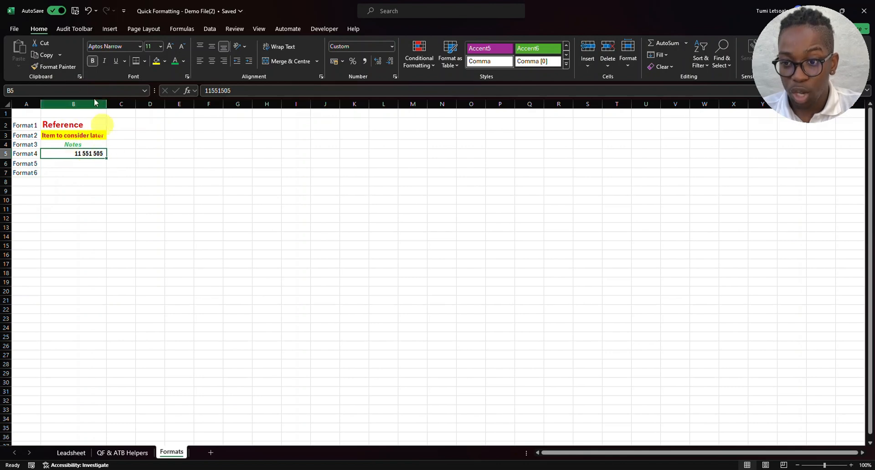
# Step: Save the formatting of the totals sample in B5 as quick format 4
pyautogui.click(150, 164)
pyautogui.click(96, 154)
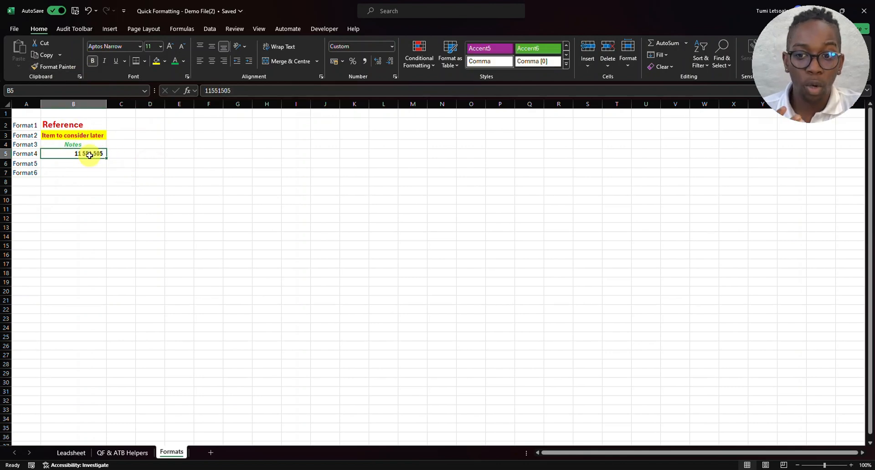
pyautogui.click(79, 29)
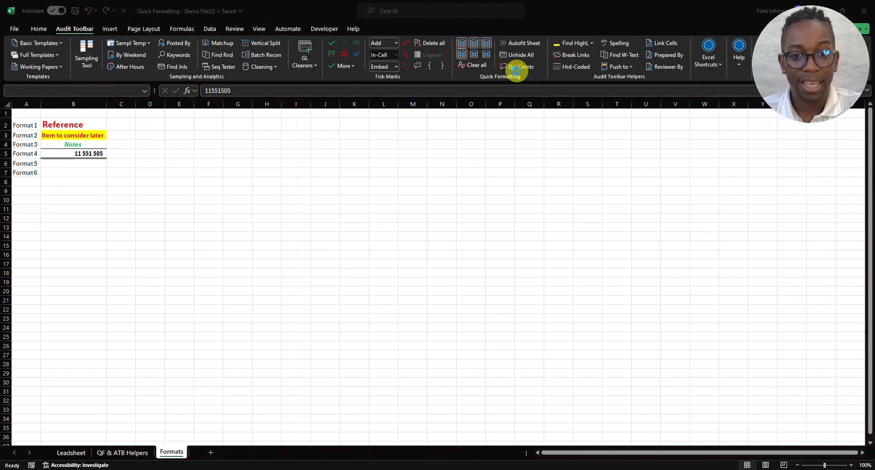
pyautogui.click(92, 165)
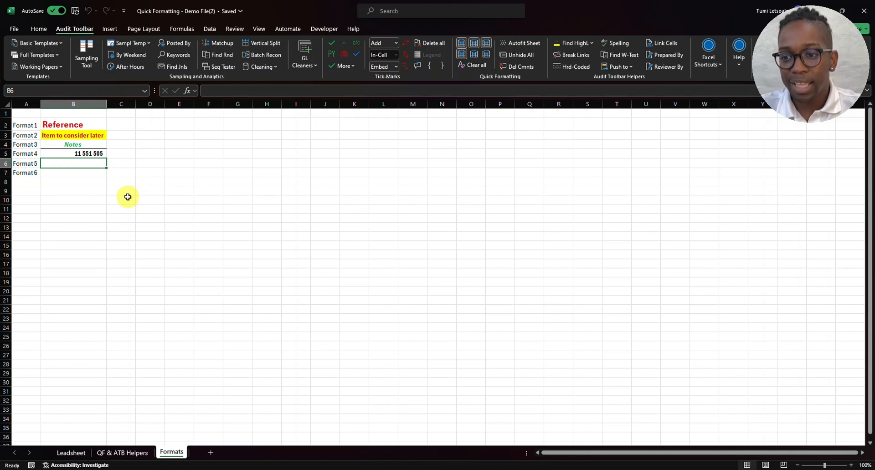
# Step: Format the empty sample cell B6 with italics, a light green fill and the automatic font colour
pyautogui.click(39, 29)
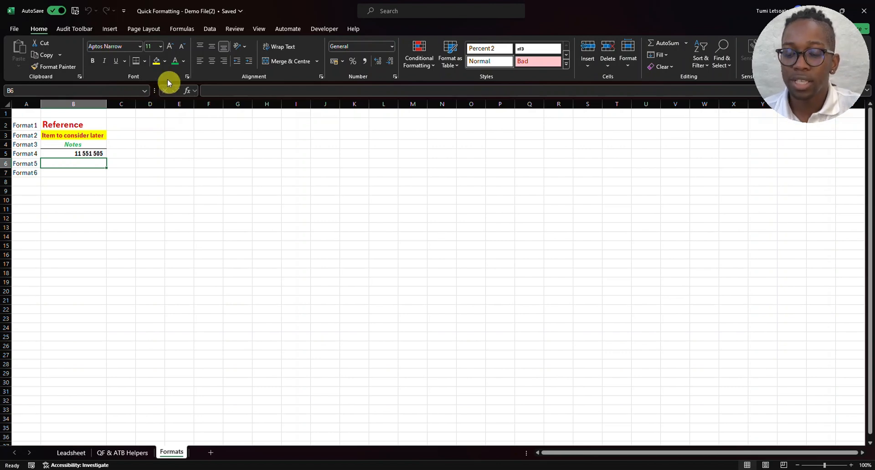
pyautogui.click(104, 61)
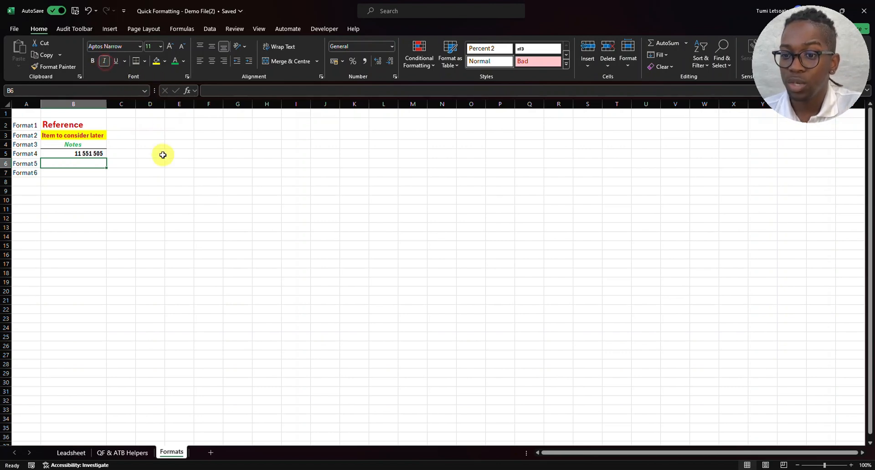
pyautogui.click(164, 61)
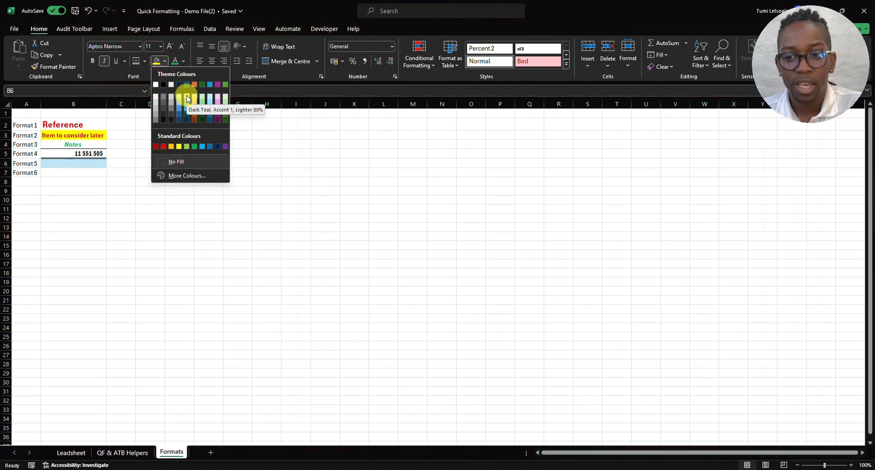
pyautogui.click(225, 97)
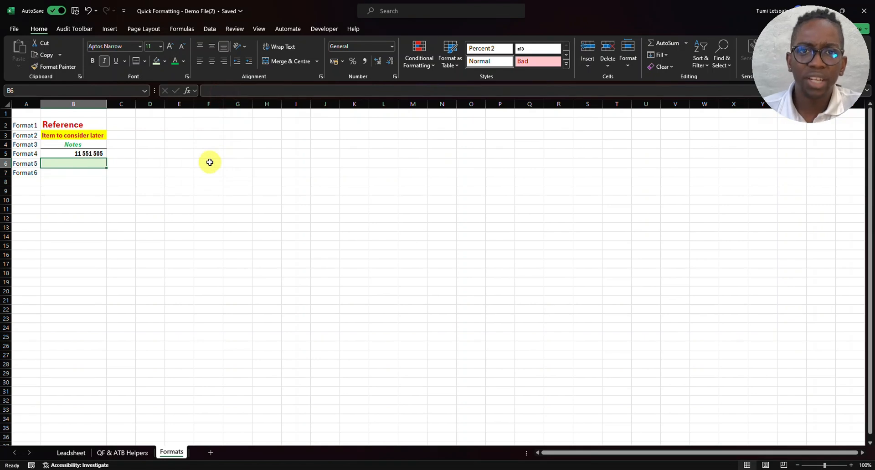
pyautogui.click(183, 61)
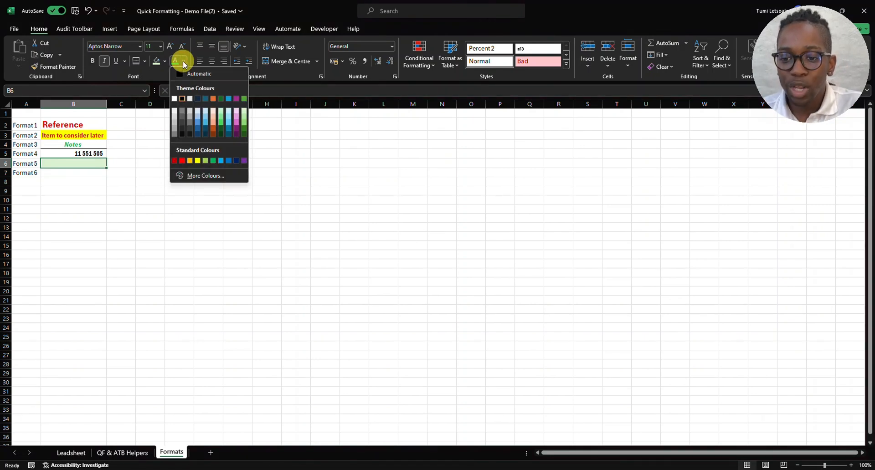
pyautogui.click(190, 75)
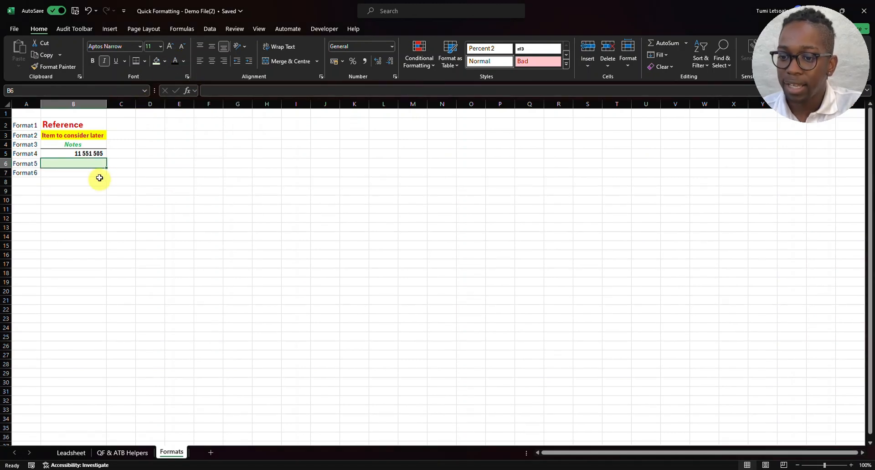
# Step: Enter the sample text Formula in B6 and centre it horizontally
pyautogui.write('Formula')
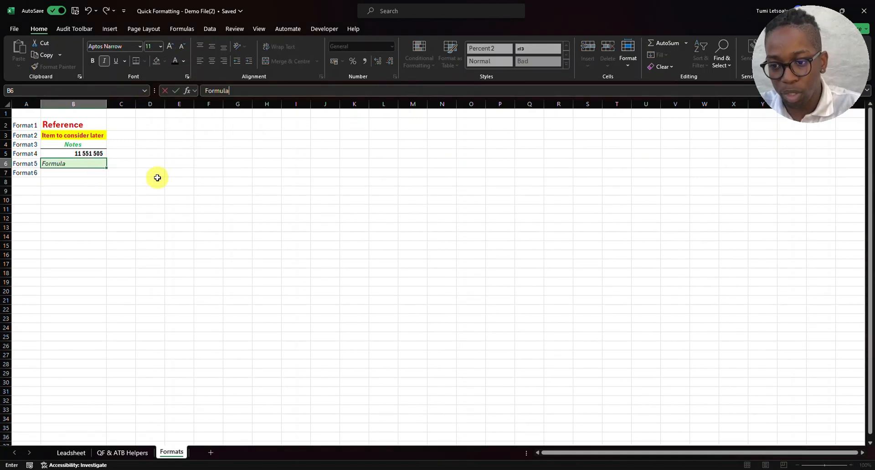
pyautogui.press('Return')
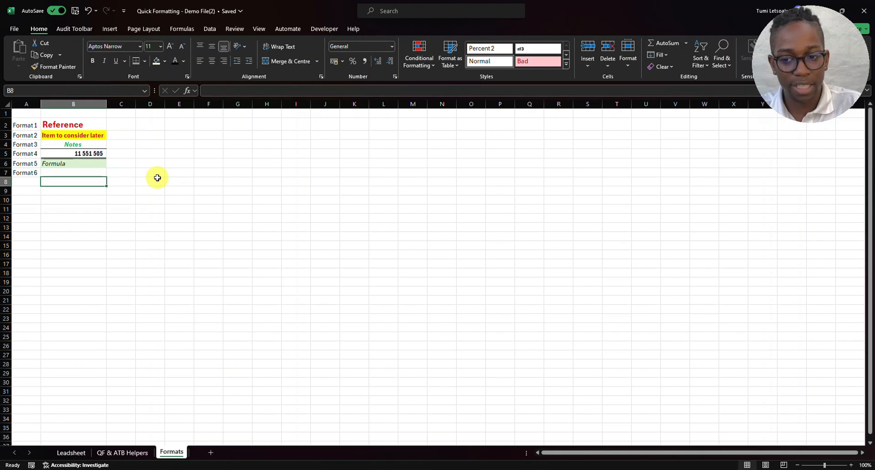
pyautogui.press('Up')
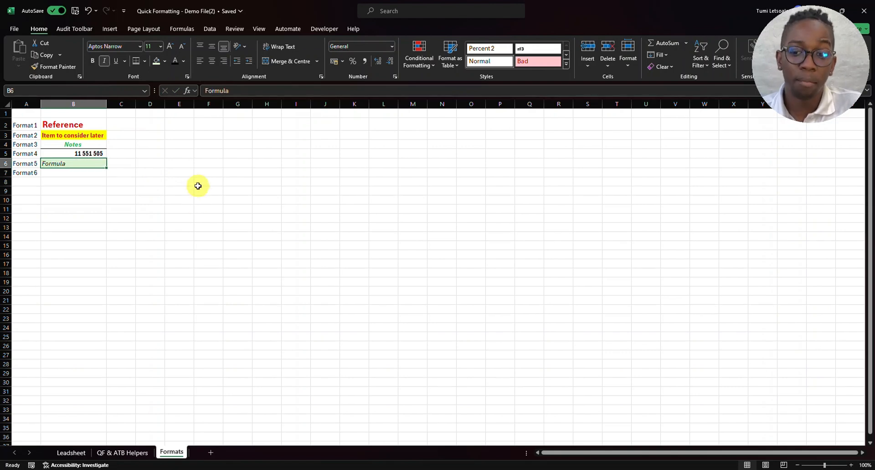
pyautogui.click(212, 62)
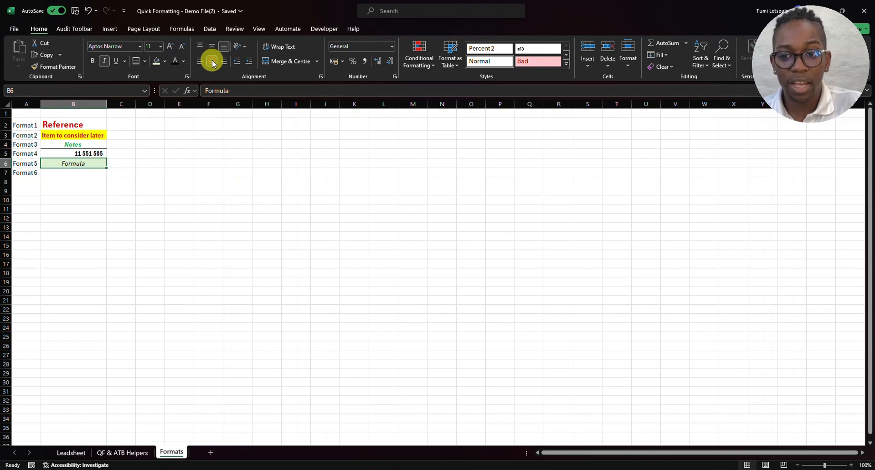
# Step: Enter the sample text "Ident 4" in B7 for Format 6
pyautogui.click(87, 174)
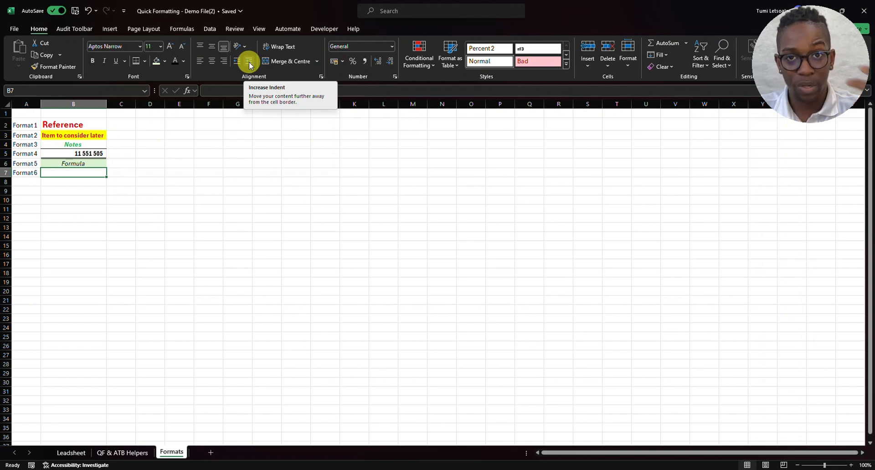
pyautogui.write('Idn')
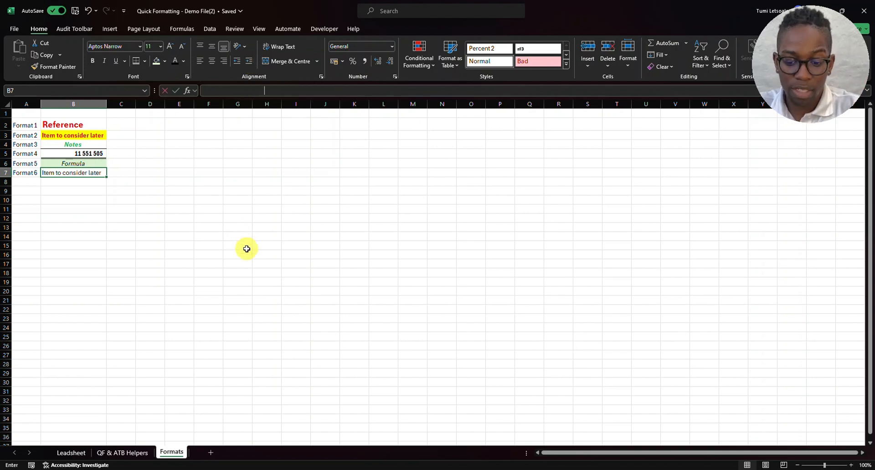
pyautogui.write('ent')
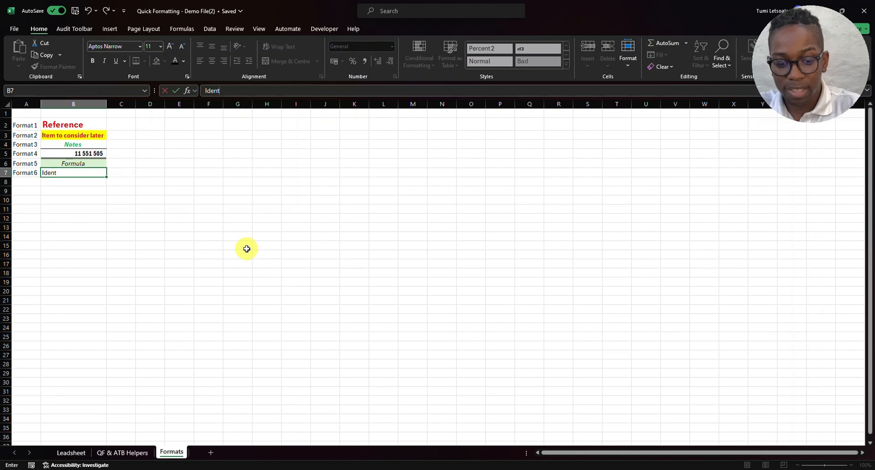
pyautogui.press('Return')
pyautogui.press('Up')
pyautogui.press('F2')
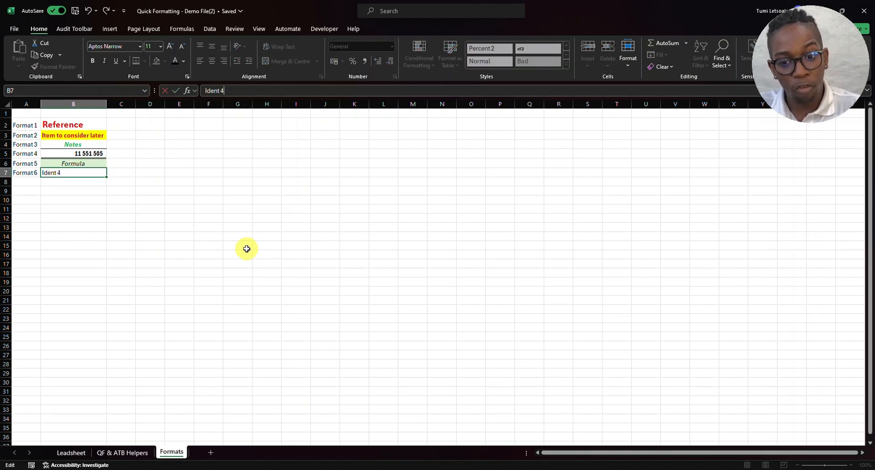
pyautogui.press('Return')
pyautogui.press('Up')
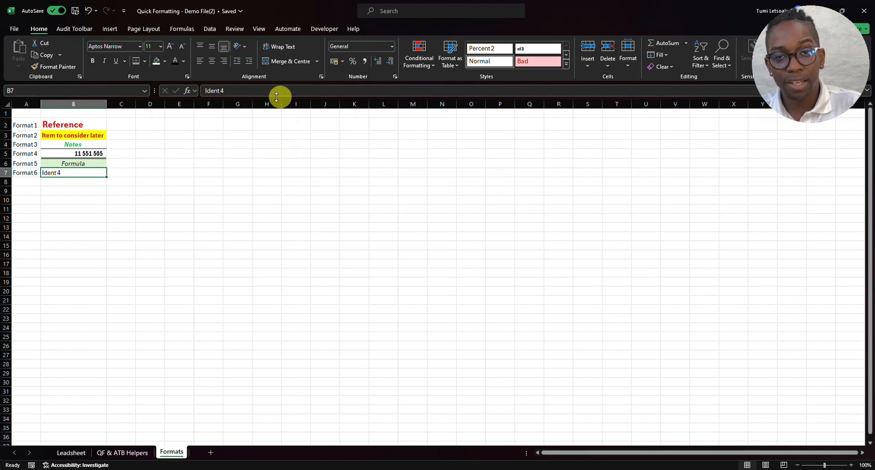
# Step: Increase the indent of the sample text in B7 by four levels
pyautogui.click(249, 63)
pyautogui.click(250, 63)
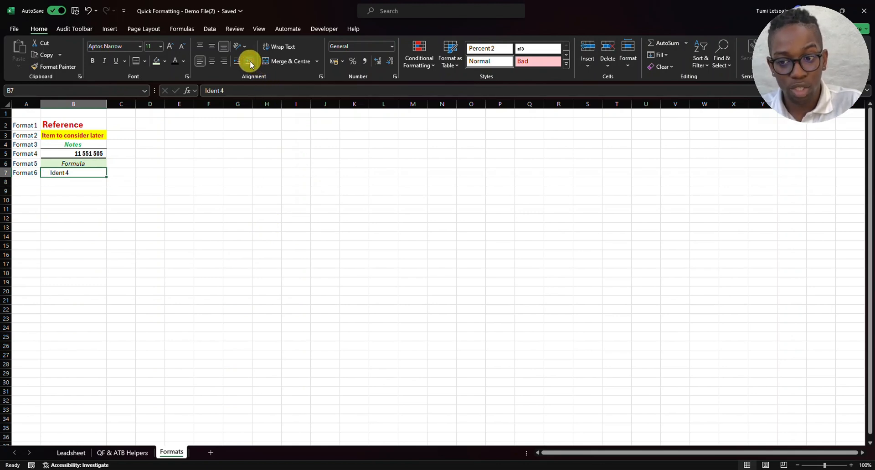
pyautogui.click(250, 62)
pyautogui.click(250, 62)
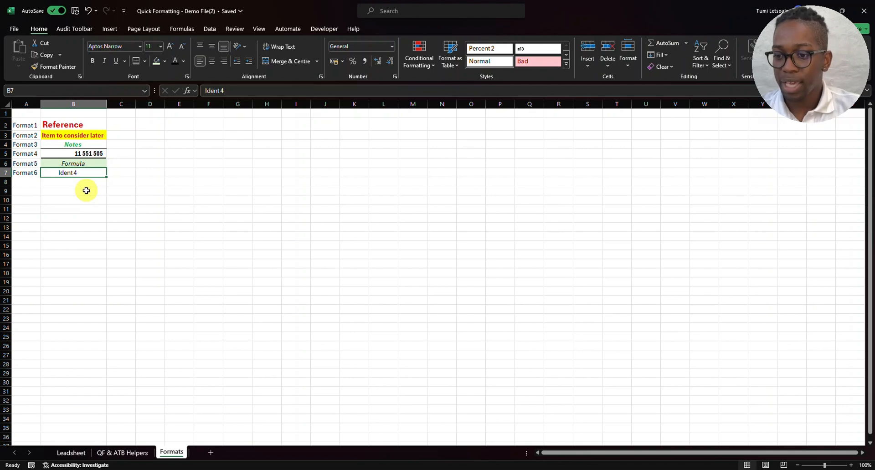
# Step: Save the formatting of the Formula sample in B6 as quick format 5 and the indented sample in B7 as quick format 6
pyautogui.click(78, 161)
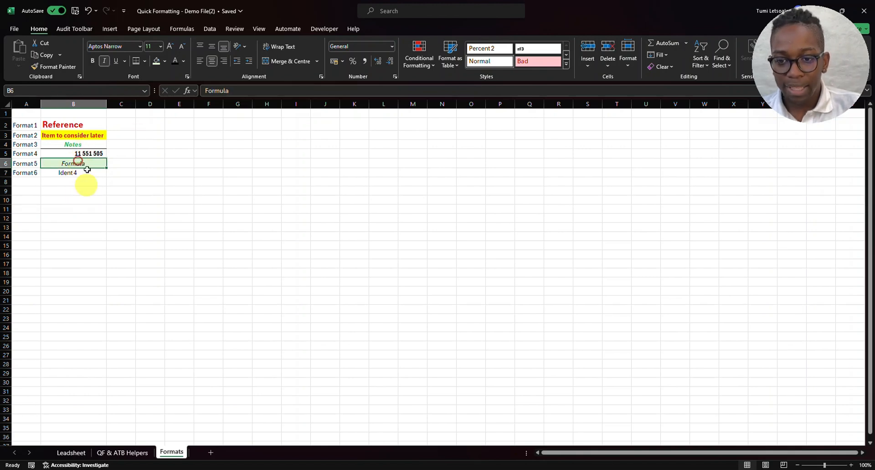
pyautogui.click(74, 28)
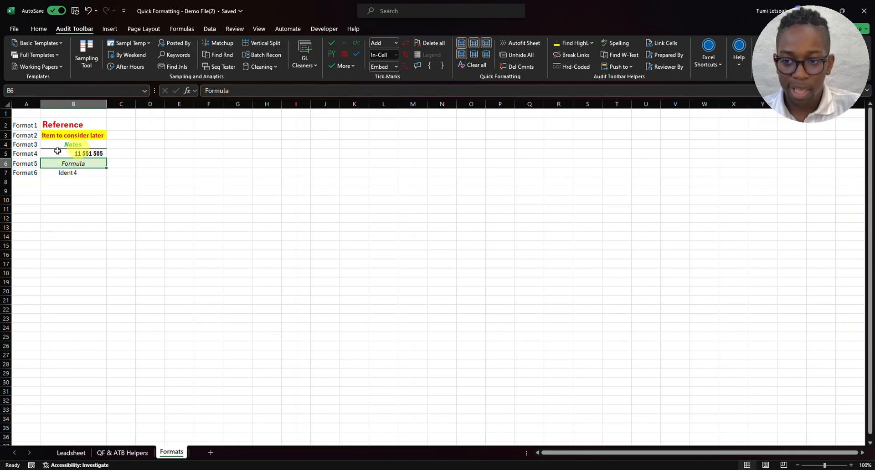
pyautogui.click(475, 55)
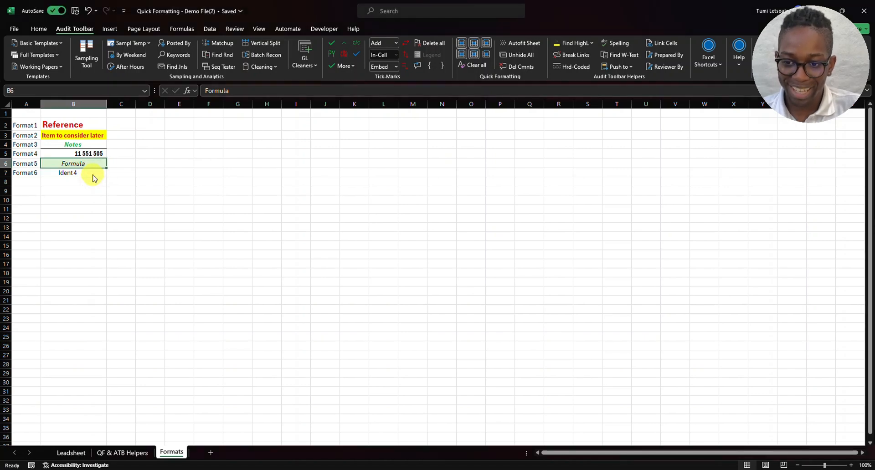
pyautogui.click(92, 174)
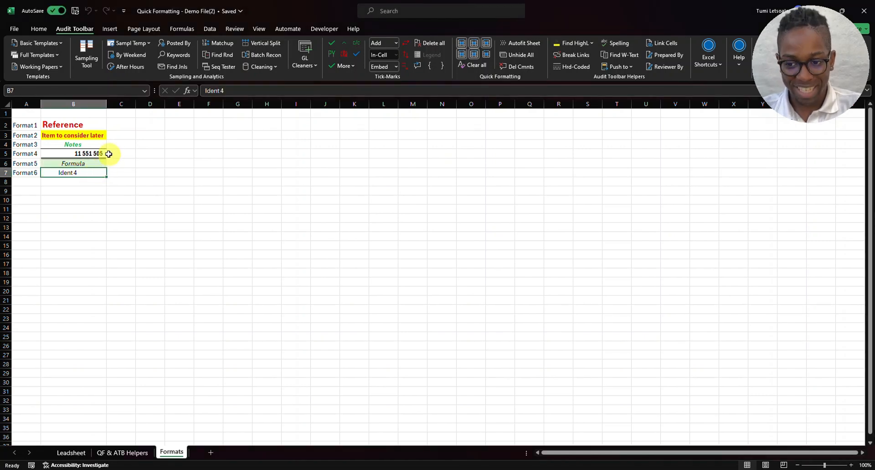
pyautogui.click(487, 54)
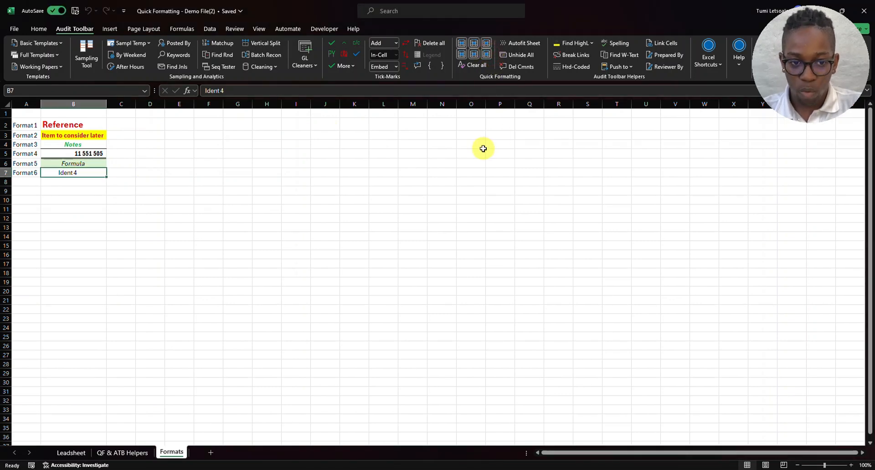
# Step: On the QF & ATB Helpers sheet, enter the label Totals in B34 and make it bold
pyautogui.click(129, 457)
pyautogui.scroll(-4, 241, 298)
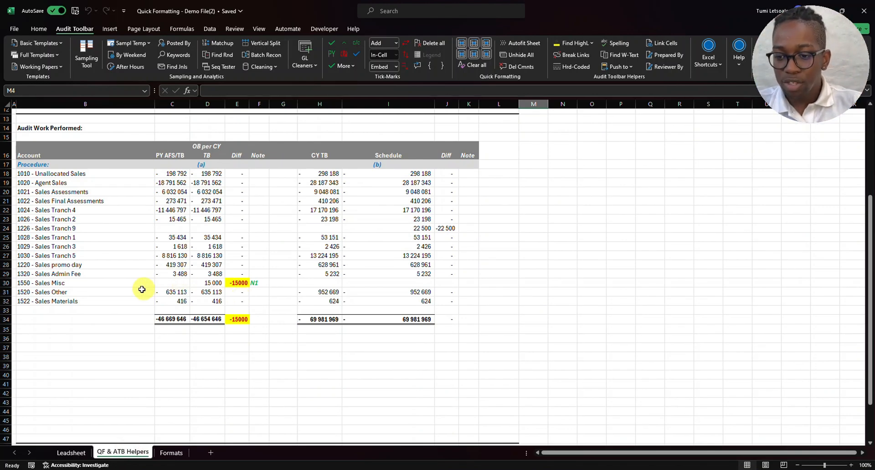
pyautogui.click(83, 318)
pyautogui.write('To')
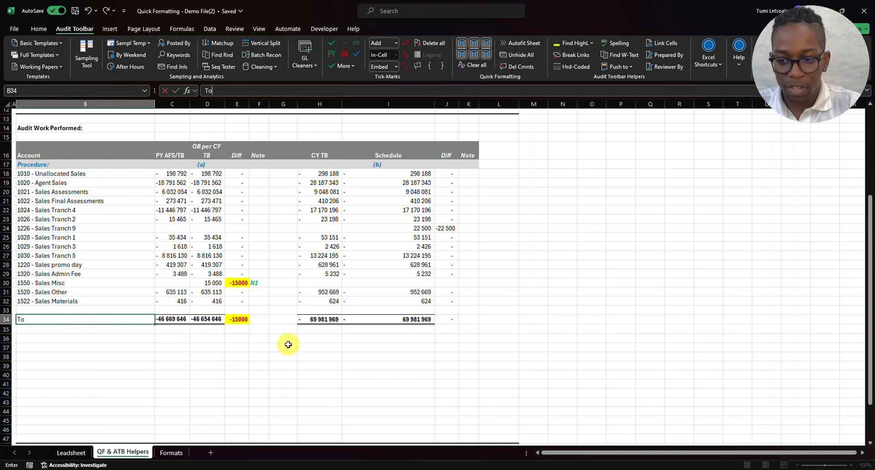
pyautogui.write('tals')
pyautogui.hotkey('ctrl', 'Return')
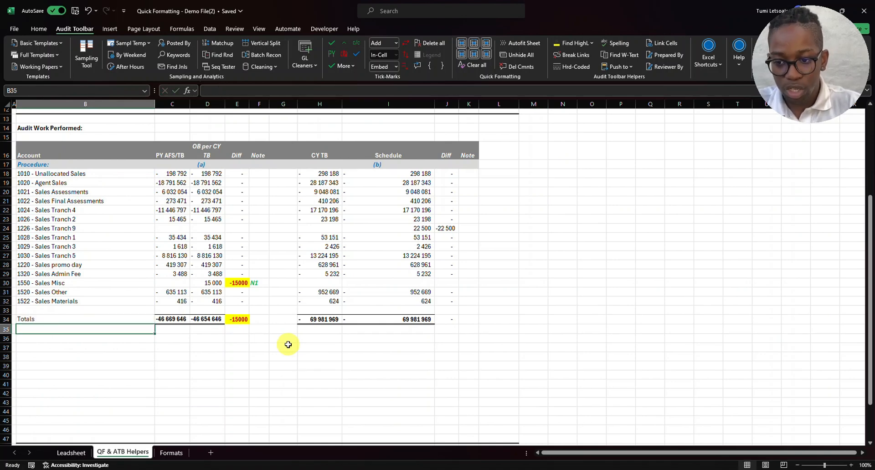
pyautogui.hotkey('ctrl', 'b')
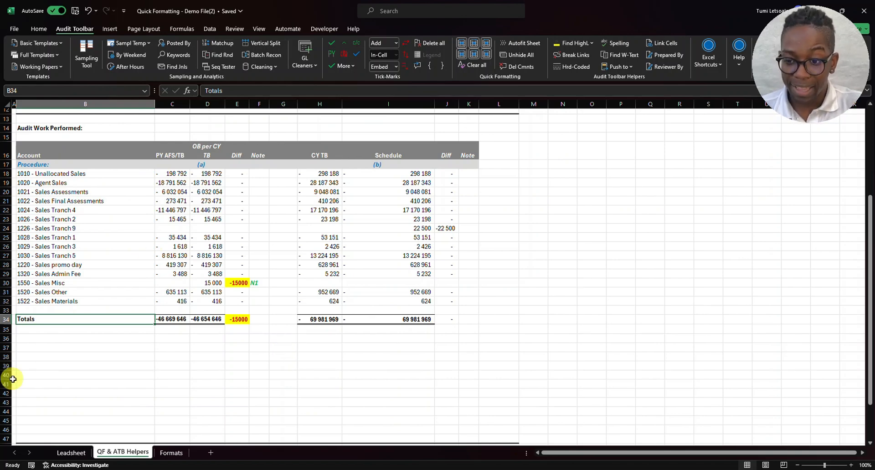
# Step: Apply quick format 6 to the Totals label in B34, compare it with the Formats sheet sample, and make the label bold again
pyautogui.click(486, 56)
pyautogui.click(139, 342)
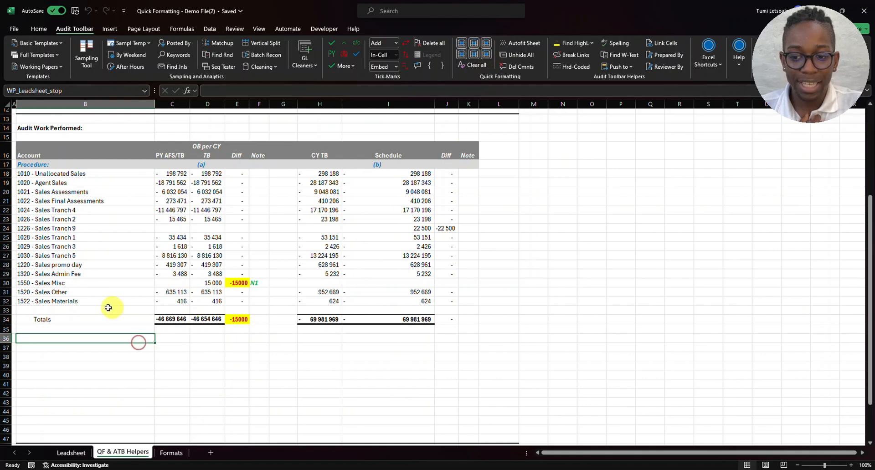
pyautogui.click(77, 317)
pyautogui.click(175, 453)
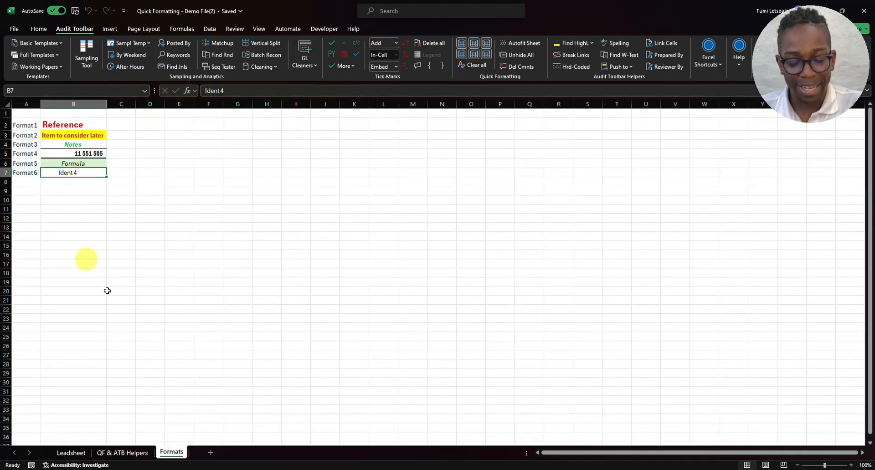
pyautogui.click(122, 452)
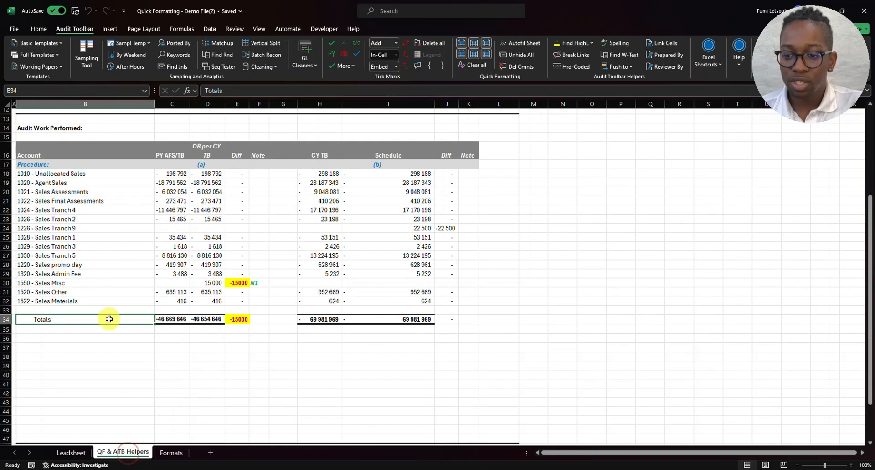
pyautogui.hotkey('ctrl', 'b')
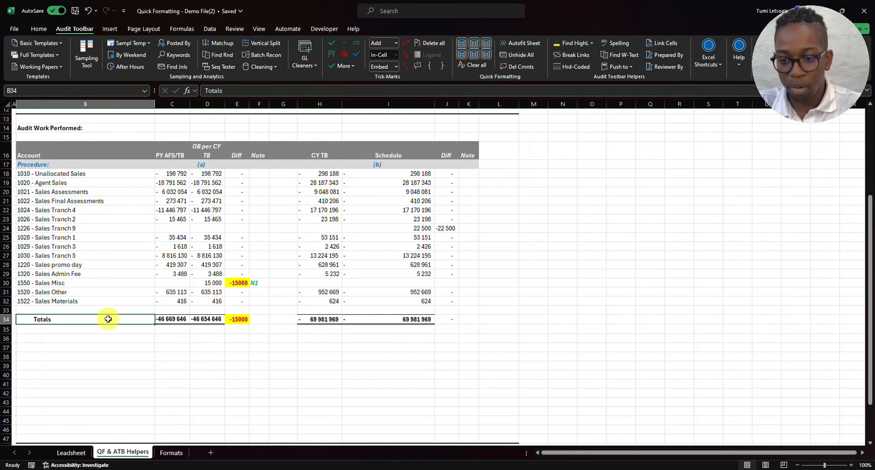
pyautogui.click(108, 342)
pyautogui.click(101, 323)
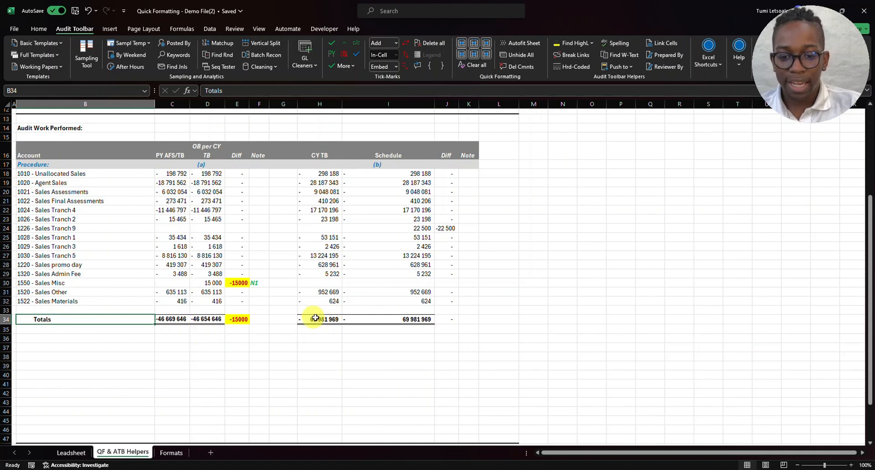
# Step: Apply quick format 4 to the total difference in J34
pyautogui.click(451, 319)
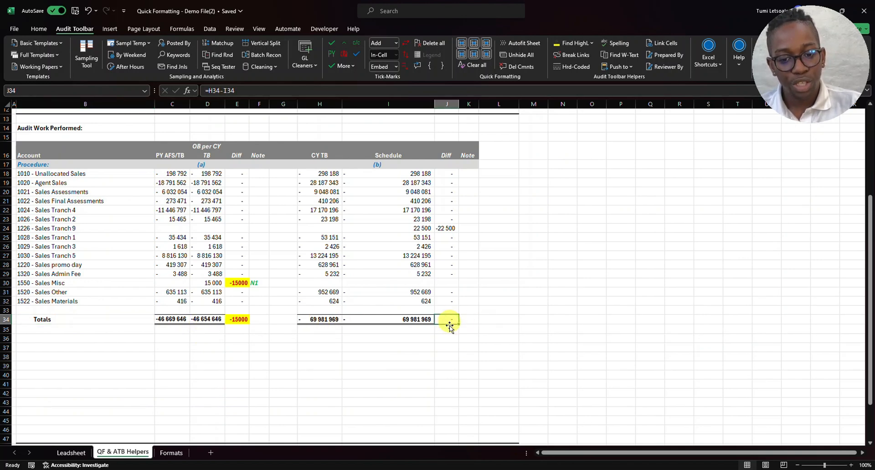
pyautogui.click(460, 57)
pyautogui.click(492, 266)
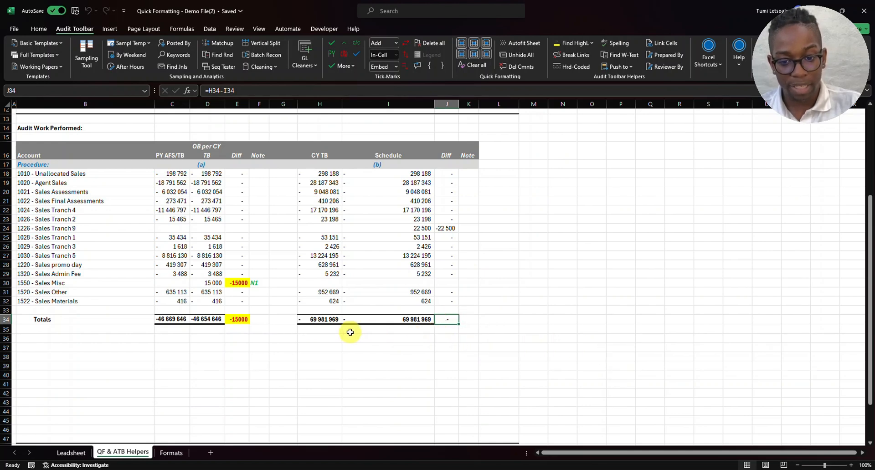
# Step: Enter the casting mark ^ in C35 below the PY AFS/TB total and apply quick format 5 to it
pyautogui.click(179, 330)
pyautogui.moveTo(183, 329); pyautogui.dragTo(208, 329)
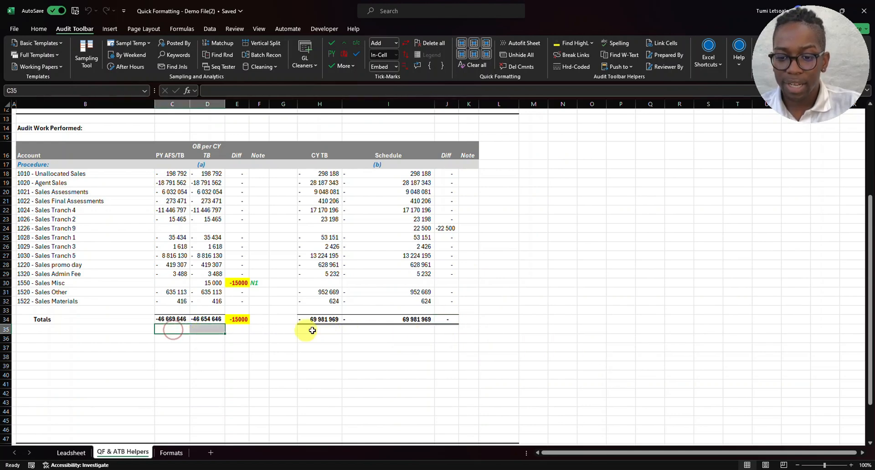
pyautogui.moveTo(328, 328); pyautogui.dragTo(360, 328)
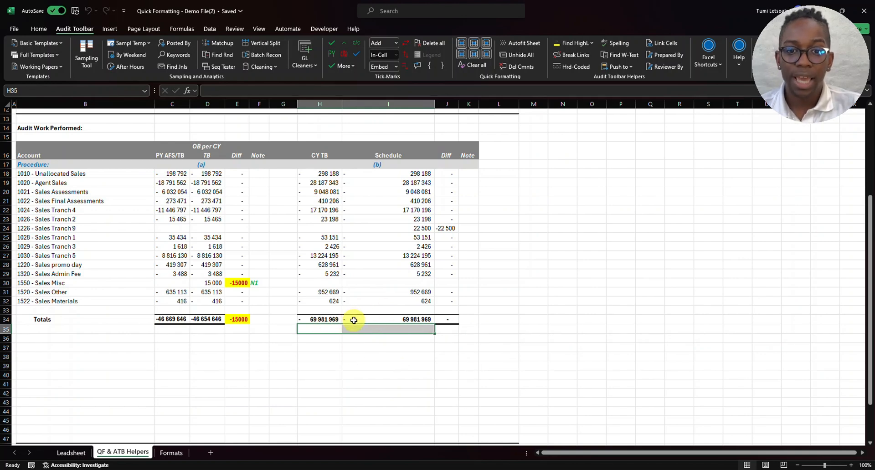
pyautogui.click(166, 330)
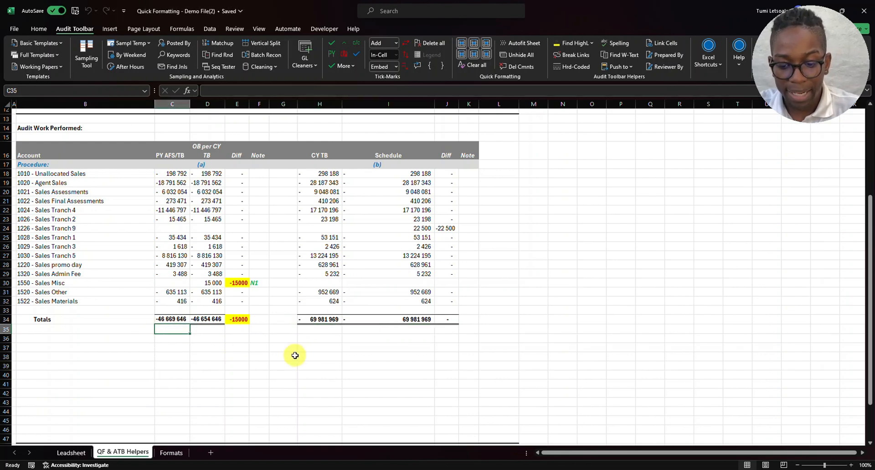
pyautogui.write('^')
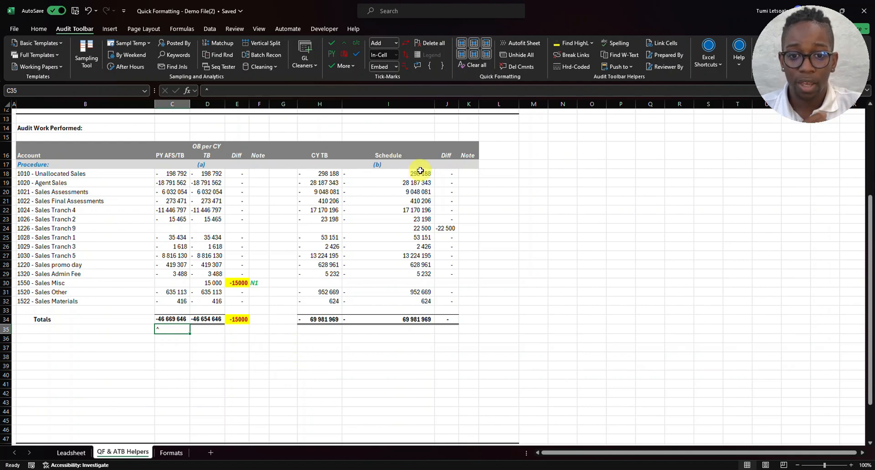
pyautogui.click(475, 55)
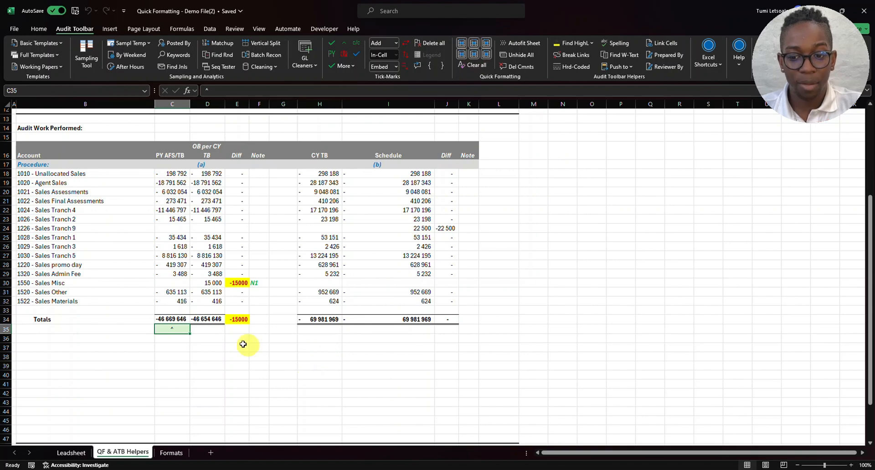
# Step: Enter the ^ mark below the OB per CY TB total in D35 and the CY TB total in H35
pyautogui.click(210, 329)
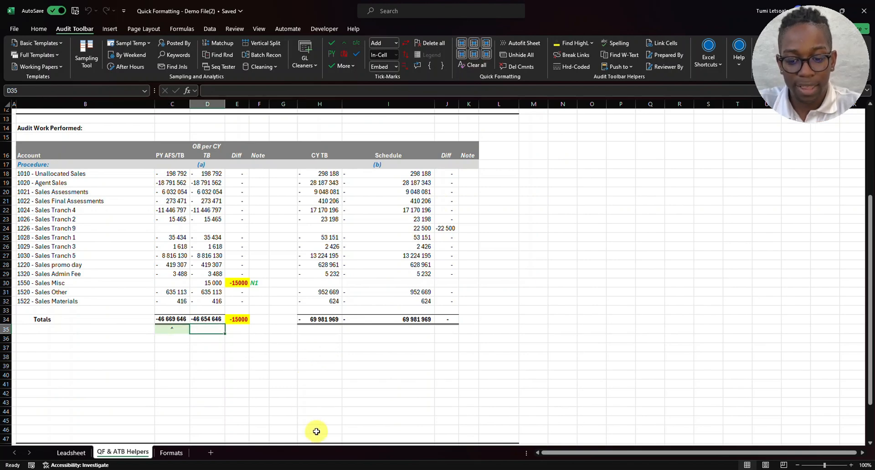
pyautogui.write('^')
pyautogui.press('Right')
pyautogui.press('Right')
pyautogui.press('Right')
pyautogui.press('Right')
pyautogui.press('Right')
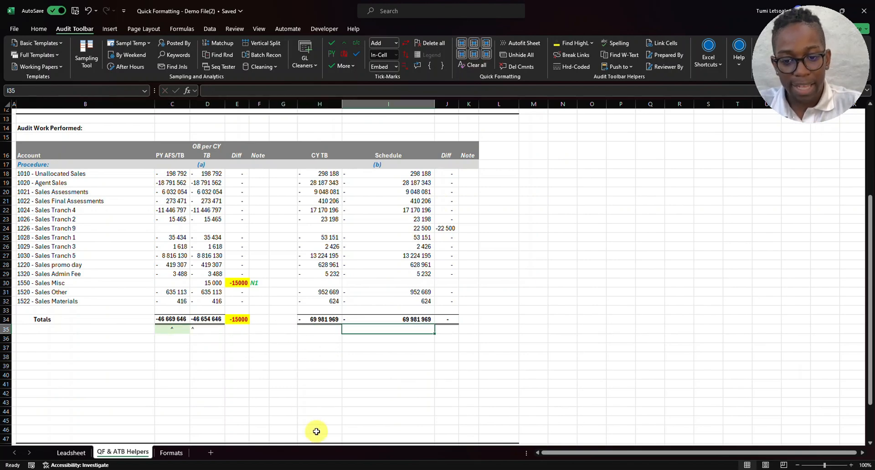
pyautogui.press('Left')
pyautogui.hotkey('shift', 'Right')
pyautogui.hotkey('shift', 'Right')
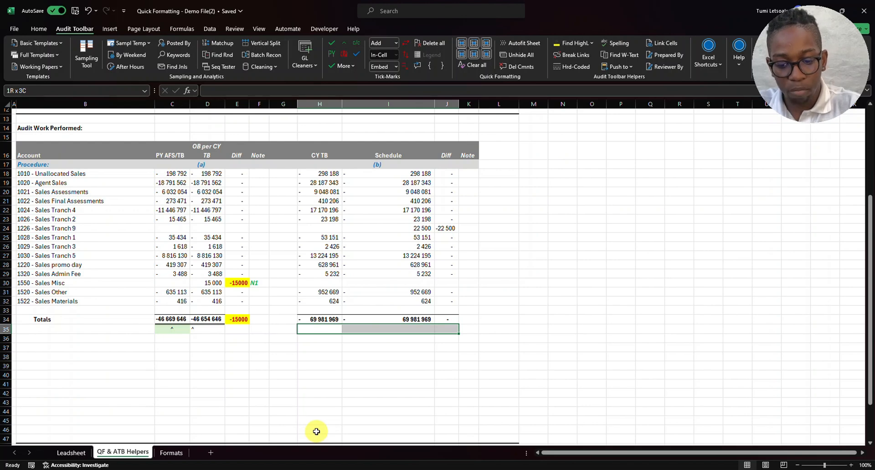
pyautogui.hotkey('shift', 'Left')
pyautogui.hotkey('shift', 'Left')
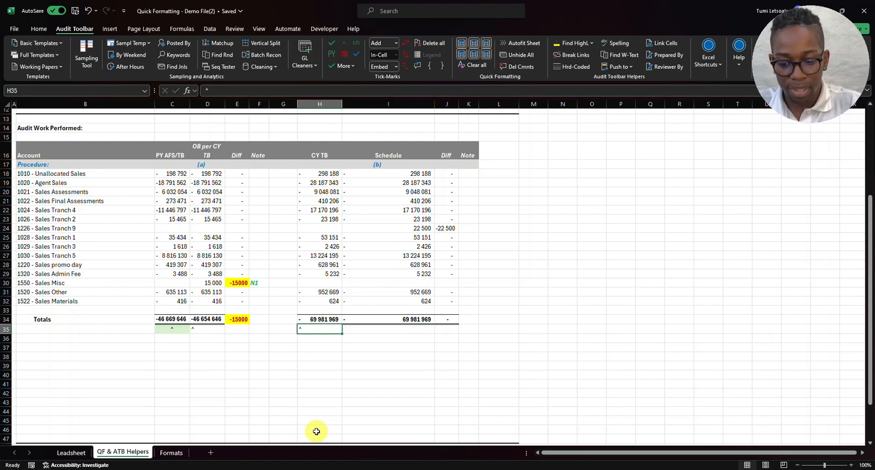
# Step: Copy the ^ mark from H35 to I35:J35 and to E35
pyautogui.hotkey('ctrl', 'c')
pyautogui.press('Right')
pyautogui.hotkey('shift', 'Right')
pyautogui.hotkey('ctrl', 'v')
pyautogui.press('Left')
pyautogui.press('Left')
pyautogui.press('Left')
pyautogui.press('Left')
pyautogui.press('Left')
pyautogui.press('Left')
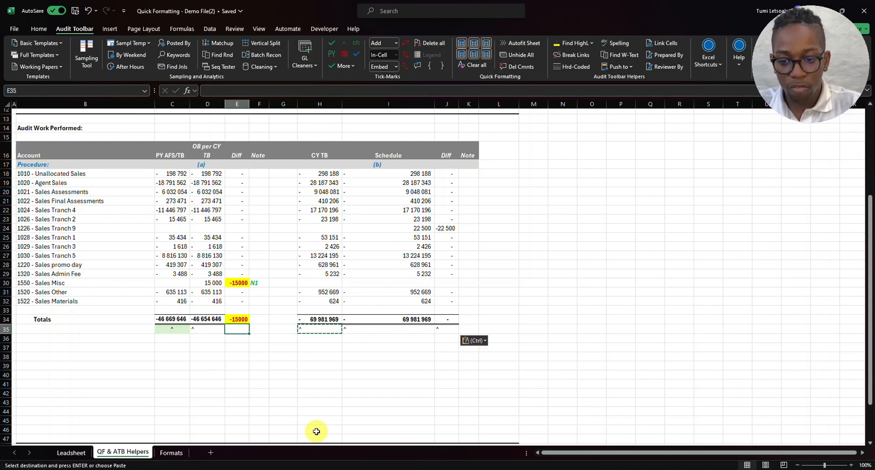
pyautogui.press('Right')
pyautogui.press('ctrl')
pyautogui.press('Right')
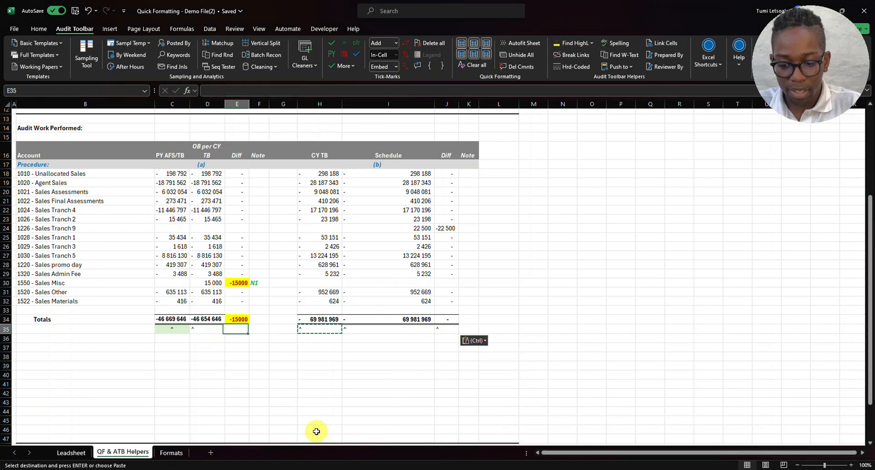
pyautogui.hotkey('ctrl', 'v')
# Step: Apply quick format 5 to the ^ marks in C35:E35 and H35:J35
pyautogui.press('Left')
pyautogui.press('Left')
pyautogui.hotkey('shift', 'Right')
pyautogui.hotkey('shift', 'Right')
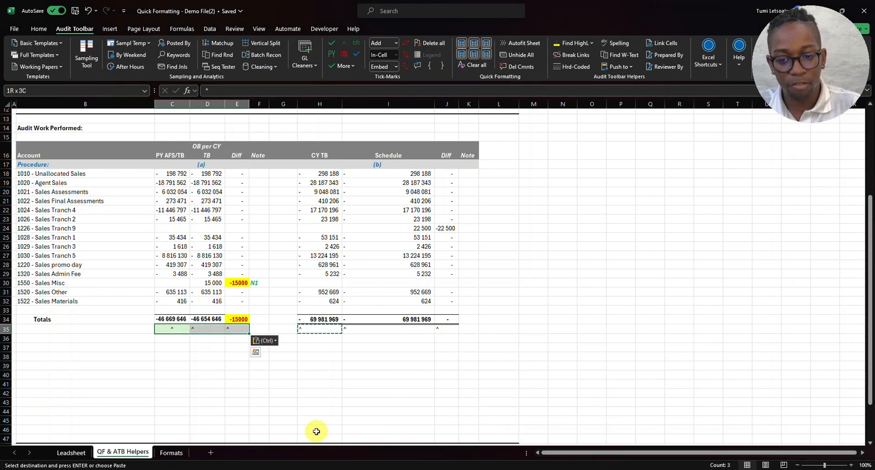
pyautogui.click(473, 57)
pyautogui.moveTo(312, 331); pyautogui.dragTo(443, 329)
pyautogui.click(473, 55)
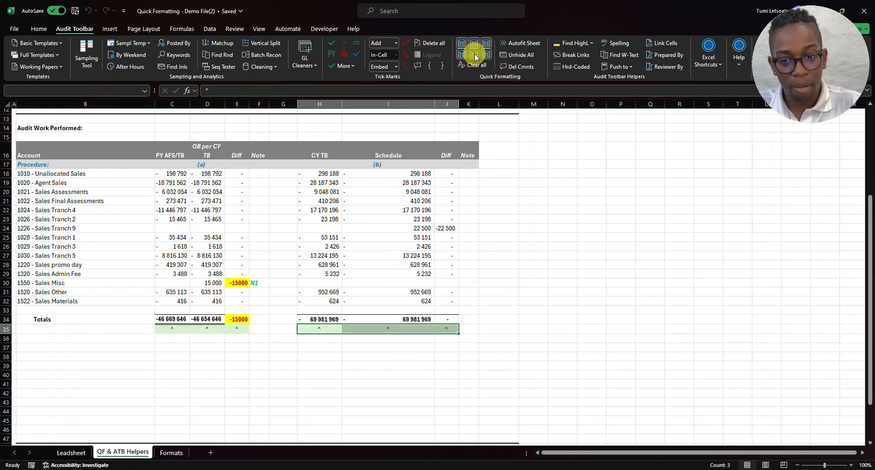
# Step: Enter the note reference N2 in K24 beside the Sales Tranch 9 difference and apply quick format 3
pyautogui.click(471, 227)
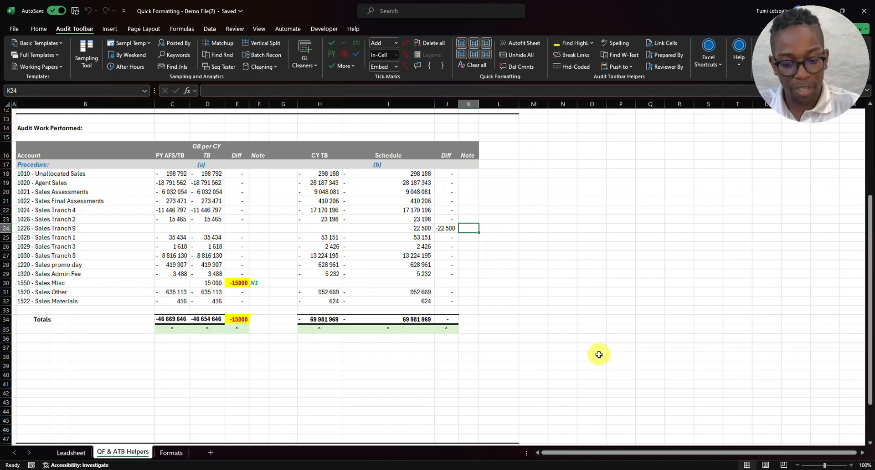
pyautogui.write('N2')
pyautogui.hotkey('ctrl', 'Return')
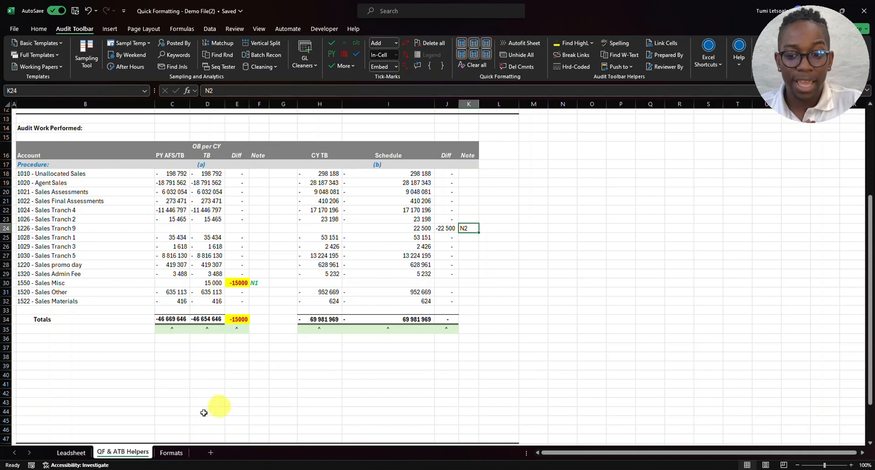
pyautogui.click(486, 44)
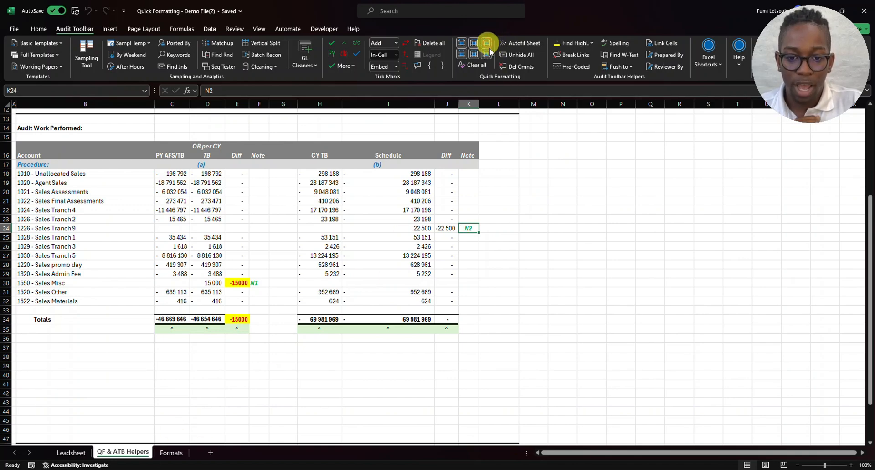
pyautogui.click(512, 292)
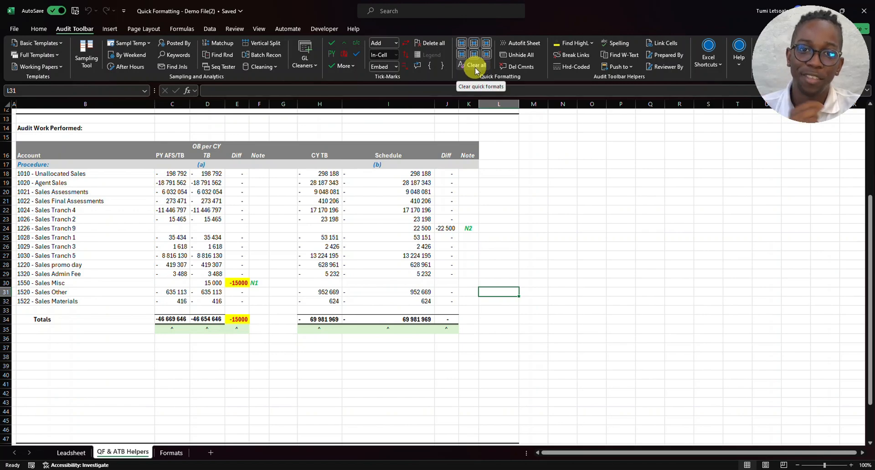
# Step: Review the six format labels and their samples on the Formats sheet, then return to the QF & ATB Helpers sheet
pyautogui.click(170, 451)
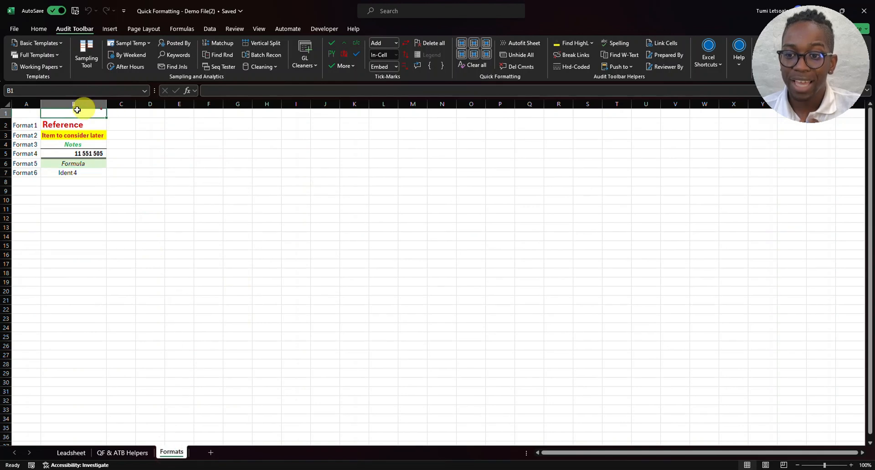
pyautogui.moveTo(94, 112); pyautogui.dragTo(32, 187)
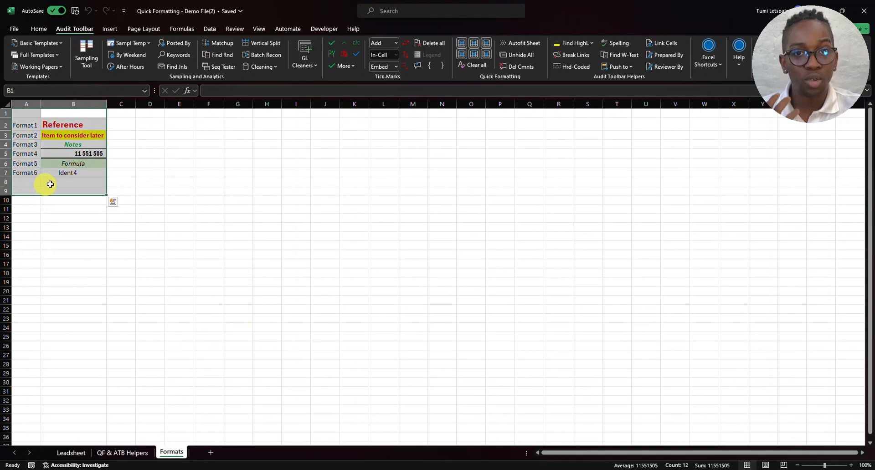
pyautogui.moveTo(51, 123); pyautogui.dragTo(68, 182)
pyautogui.click(143, 172)
pyautogui.moveTo(89, 124); pyautogui.dragTo(84, 171)
pyautogui.moveTo(32, 127); pyautogui.dragTo(35, 172)
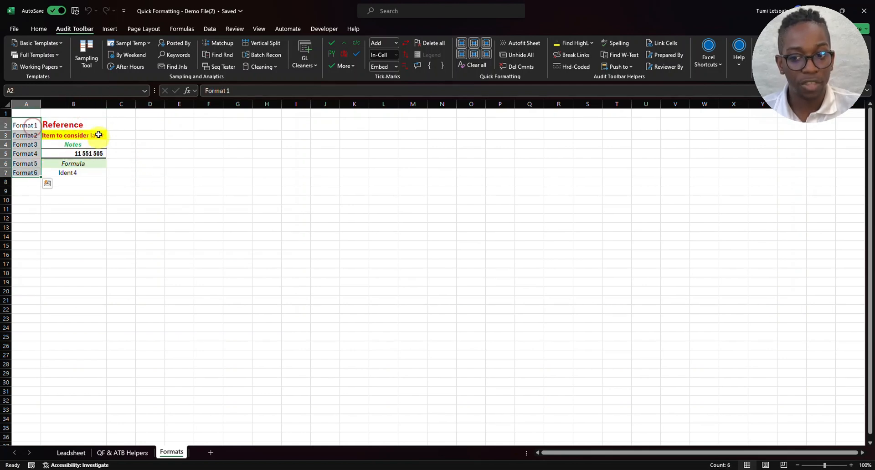
pyautogui.moveTo(96, 126); pyautogui.dragTo(98, 172)
pyautogui.click(181, 176)
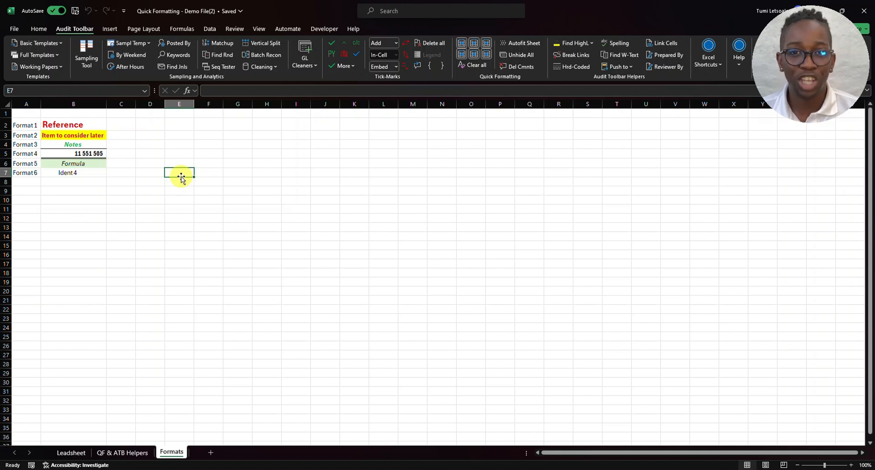
pyautogui.click(70, 146)
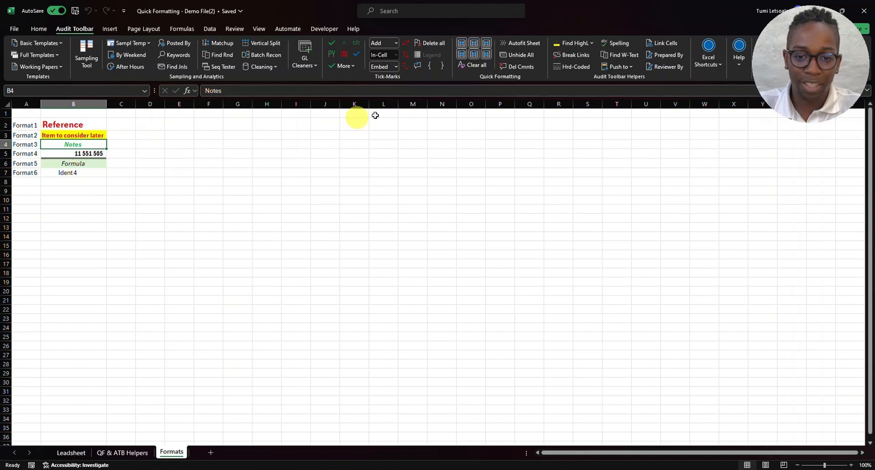
pyautogui.click(137, 452)
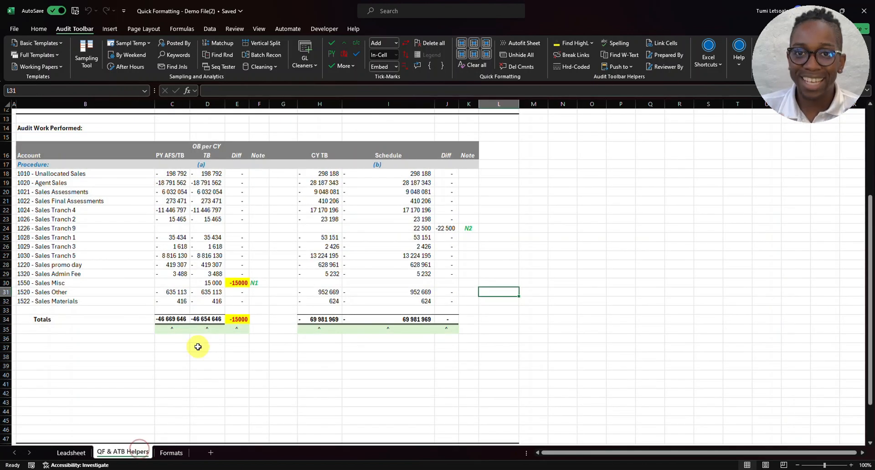